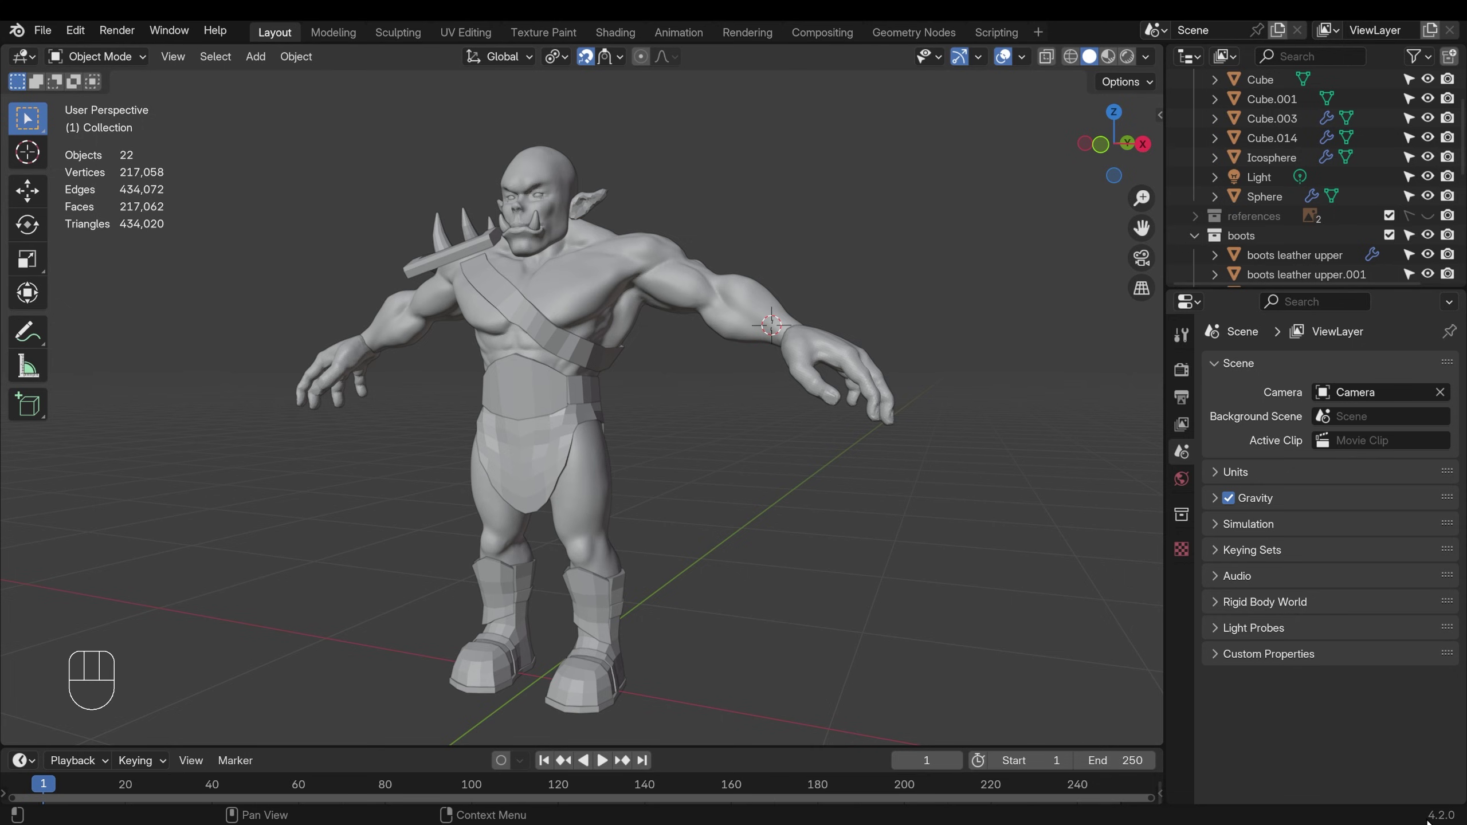
Frame the orc's arm and add a cylinder mesh at the forearm.
mouse_move(594, 372)
middle_down()
mouse_move(548, 371)
mouse_move(569, 374)
middle_up()
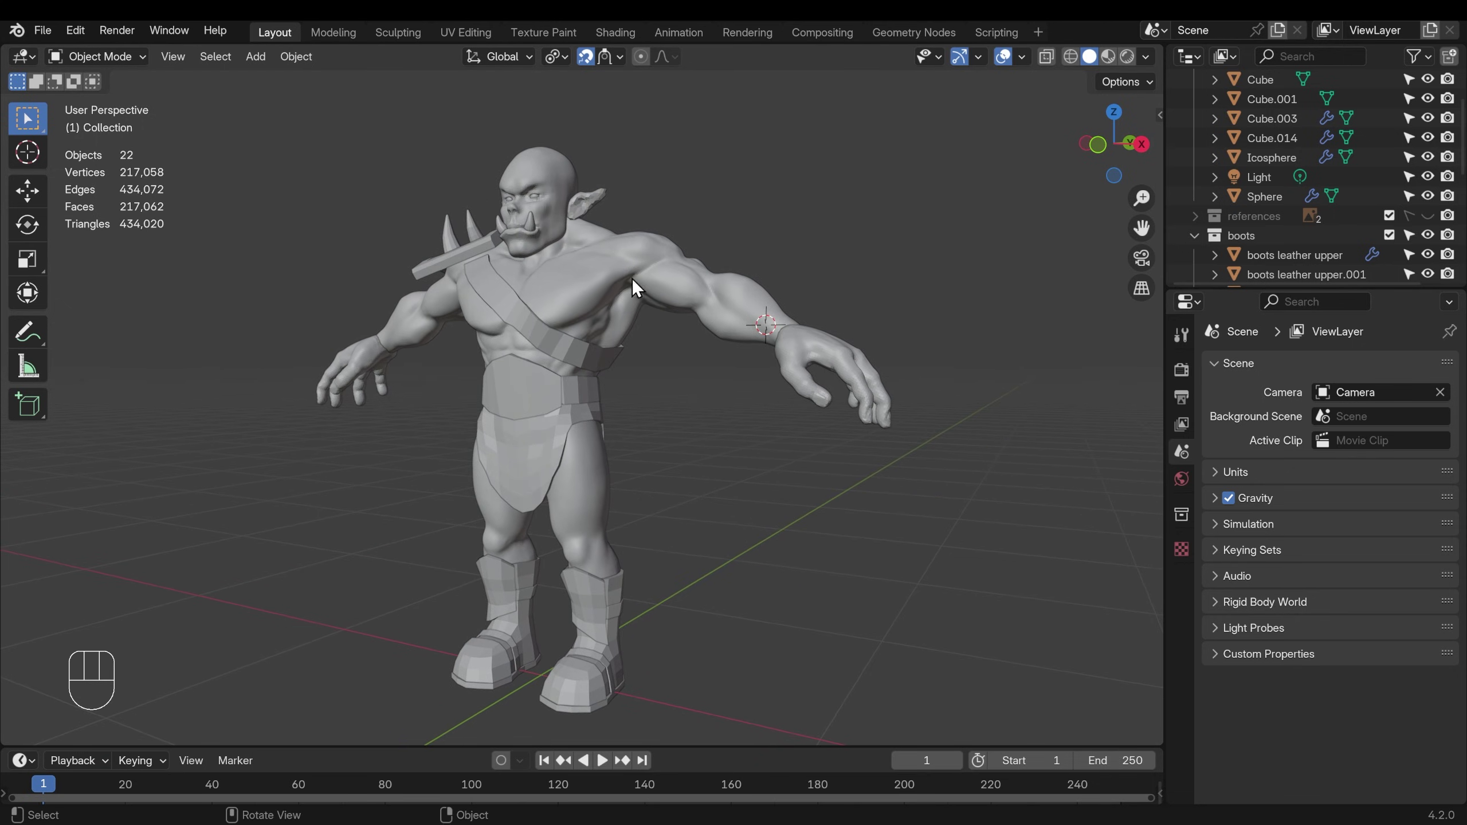
scroll(767, 342, up, 3)
mouse_move(808, 340)
shift+middle_down()
mouse_move(662, 416)
mouse_move(748, 409)
mouse_move(759, 326)
shift+middle_up()
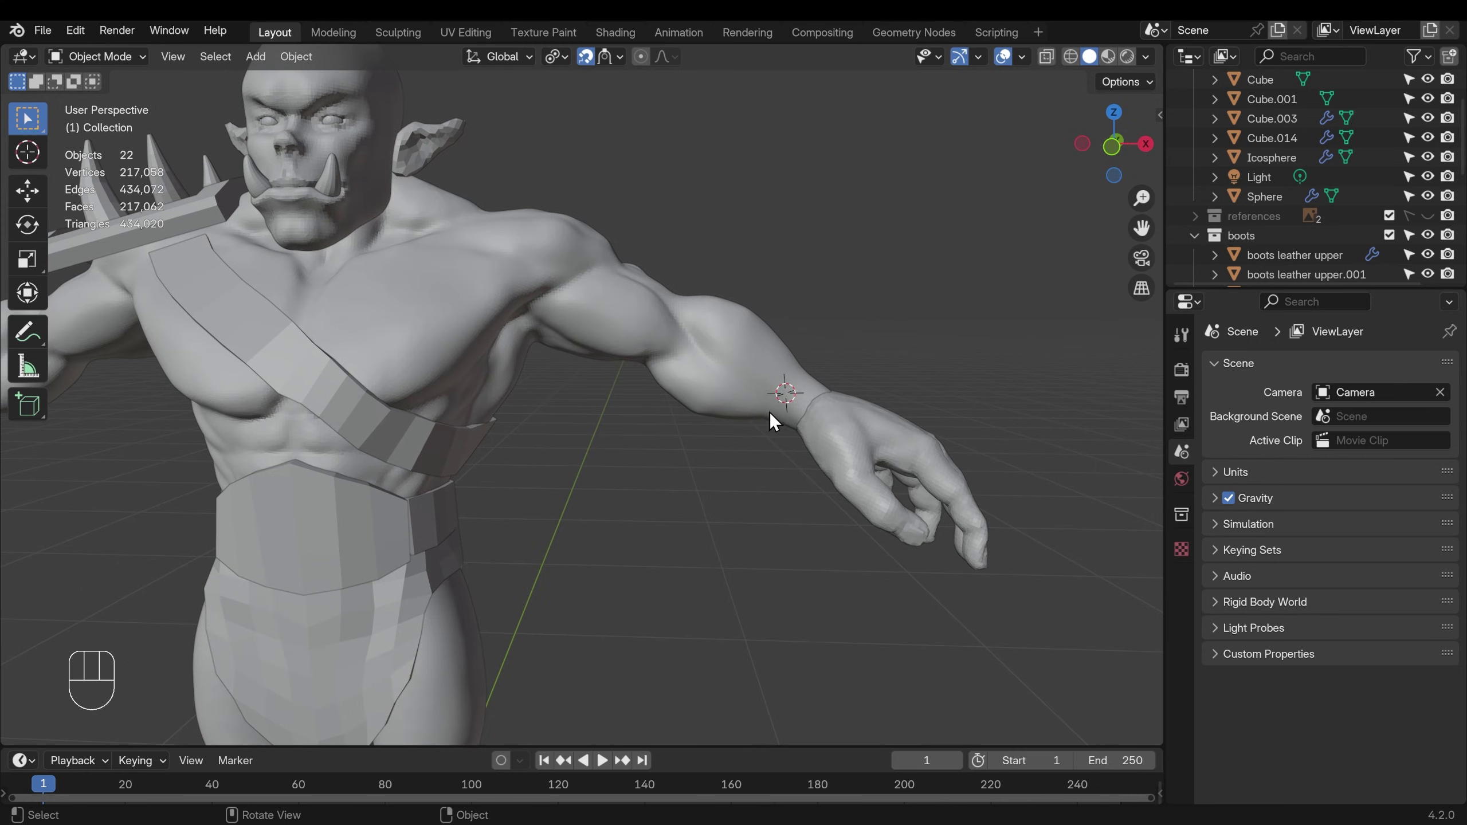
scroll(769, 412, up, 2)
key(shift+a)
click(797, 500)
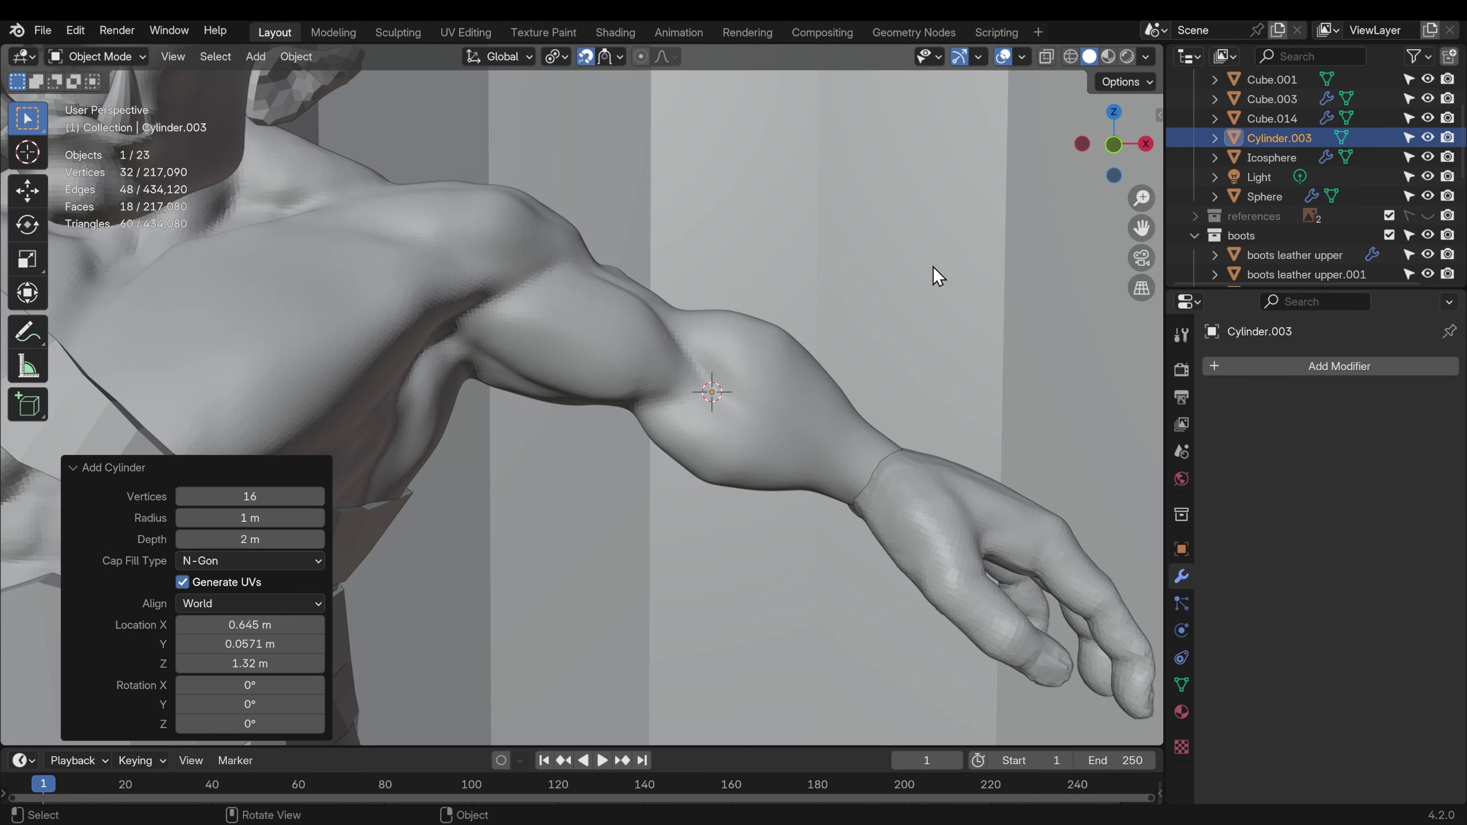
Scale, rotate and stretch the cylinder to lie along the forearm.
key(s)
click(786, 371)
key(r)
key(s)
key(z)
key(z)
key(Return)
key(s)
key(shift+z)
key(shift+z)
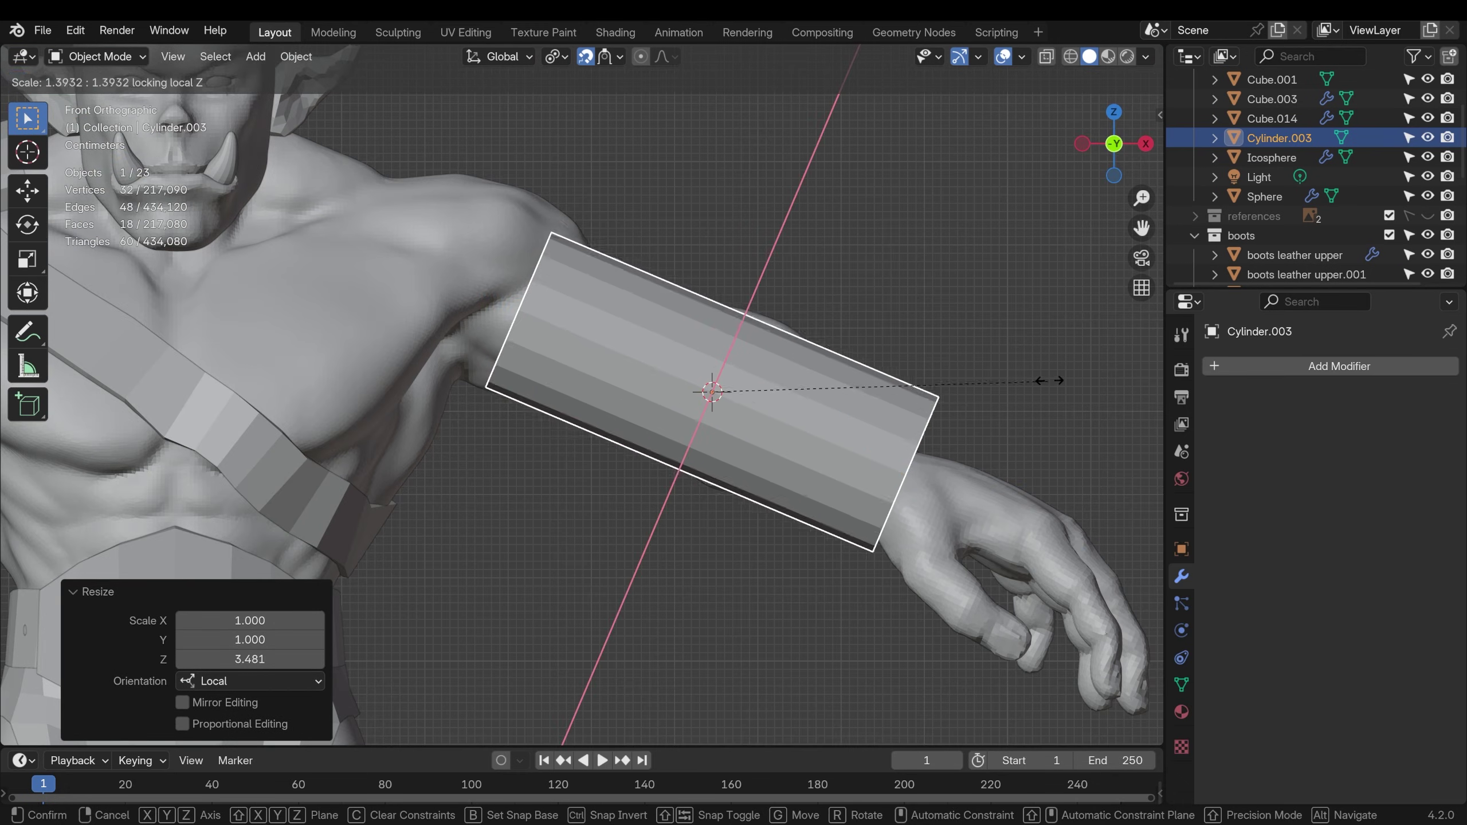
key(Return)
key(r)
key(Return)
middle_drag(632, 331, 760, 394)
Add ten loop cuts around the cylinder in Edit Mode.
key(g)
key(Return)
key(Tab)
key(ctrl+r)
scroll(809, 366, up, 9)
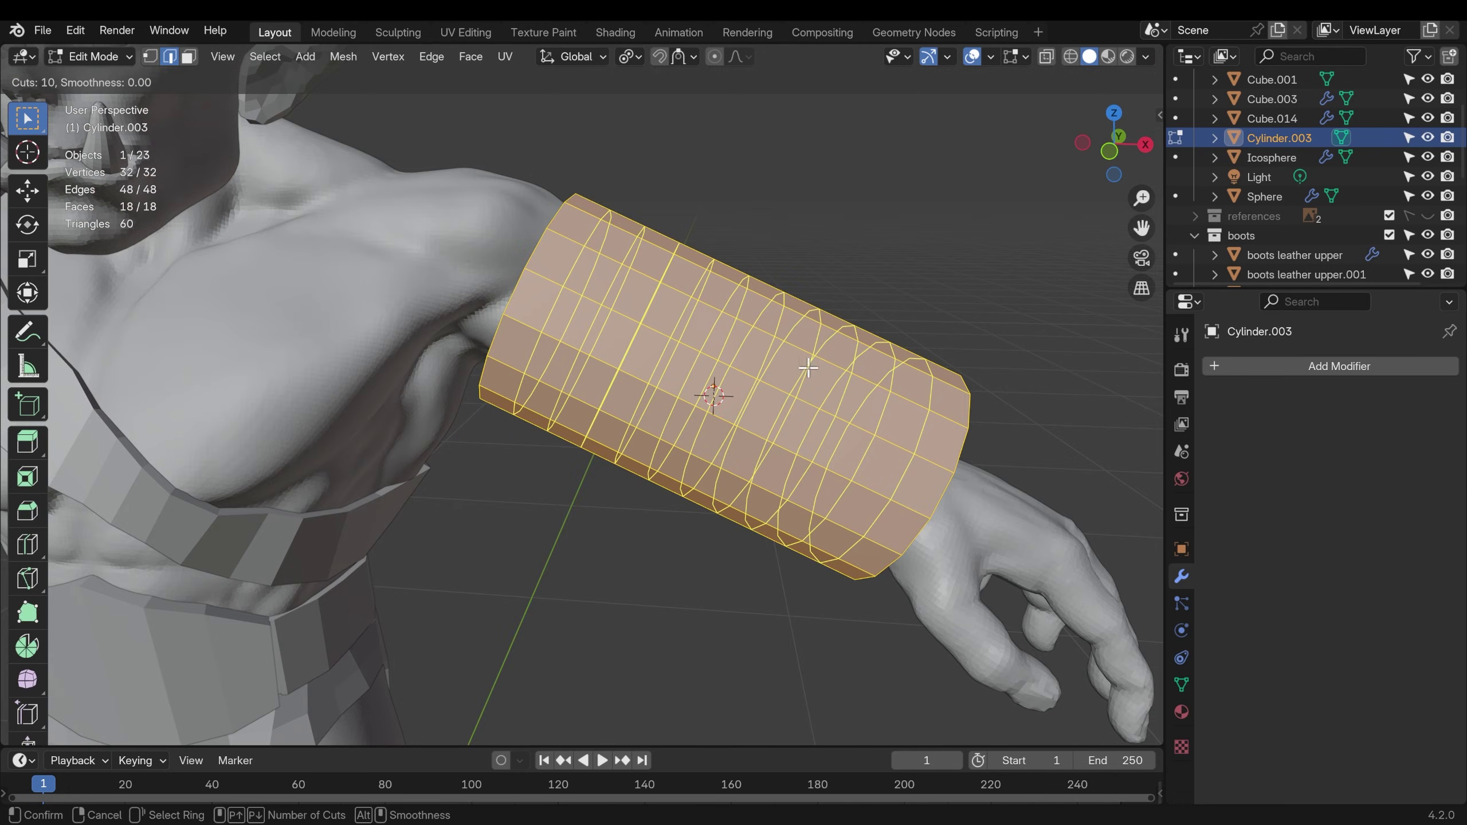
click(809, 367)
key(Tab)
key(Tab)
Shrinkwrap the cylinder onto Cube.001 and test-move one vertex.
click(1316, 370)
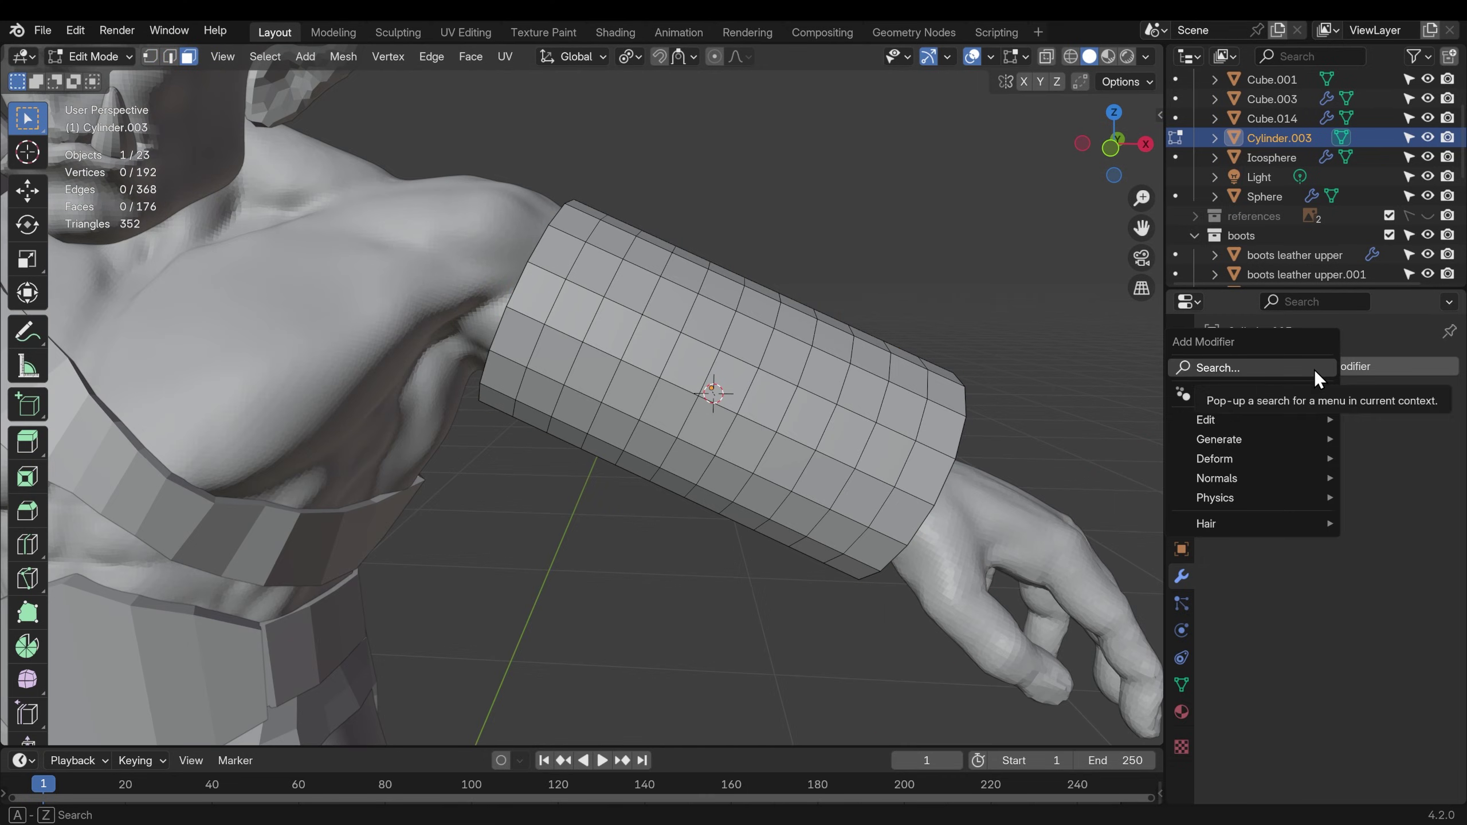
click(1067, 519)
click(1364, 474)
click(1364, 505)
scroll(777, 403, down, 3)
scroll(777, 403, up, 3)
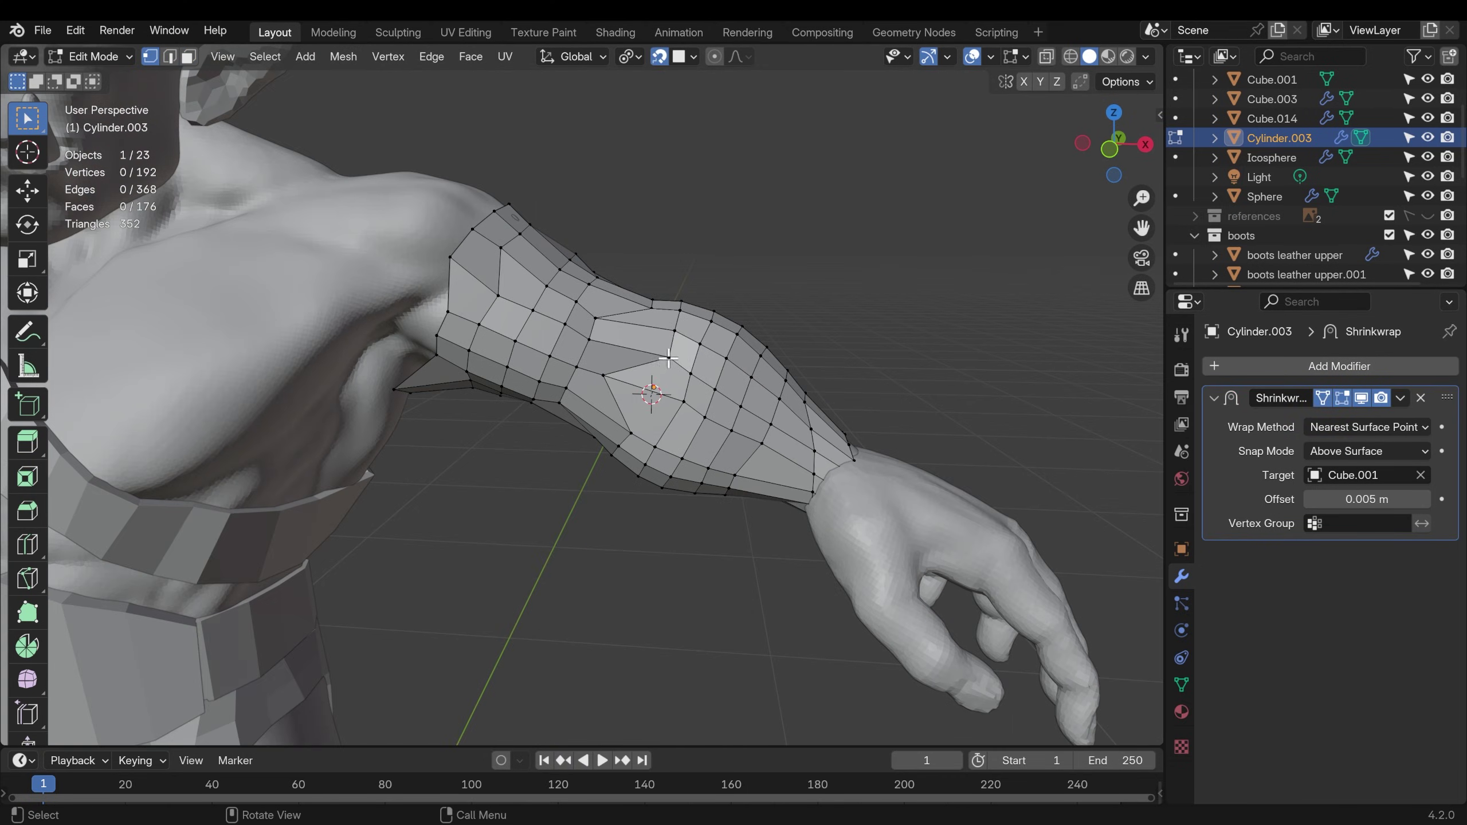
drag(672, 345, 663, 332)
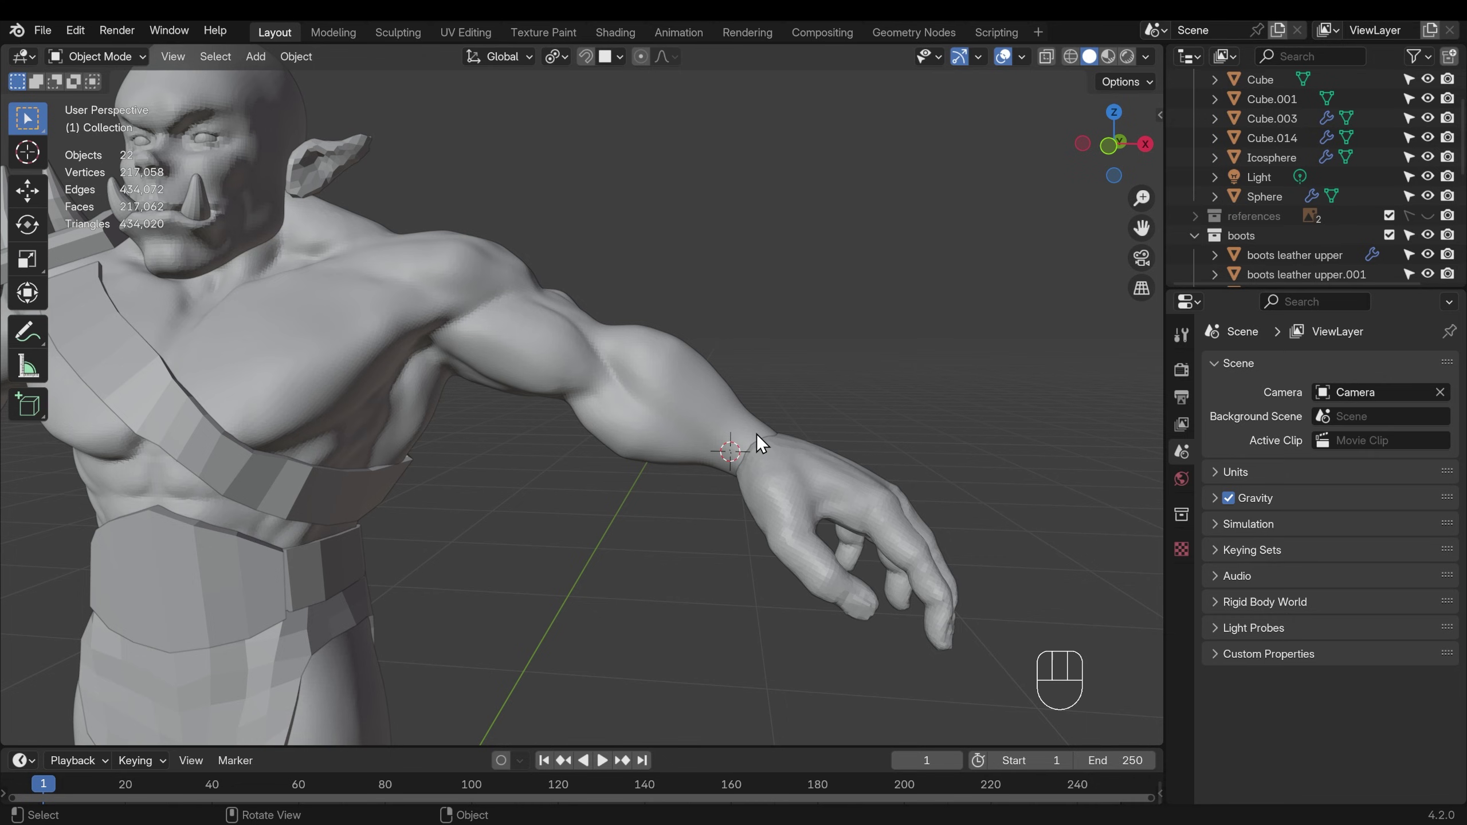
Add a circle mesh with 16 vertices.
key(shift+a)
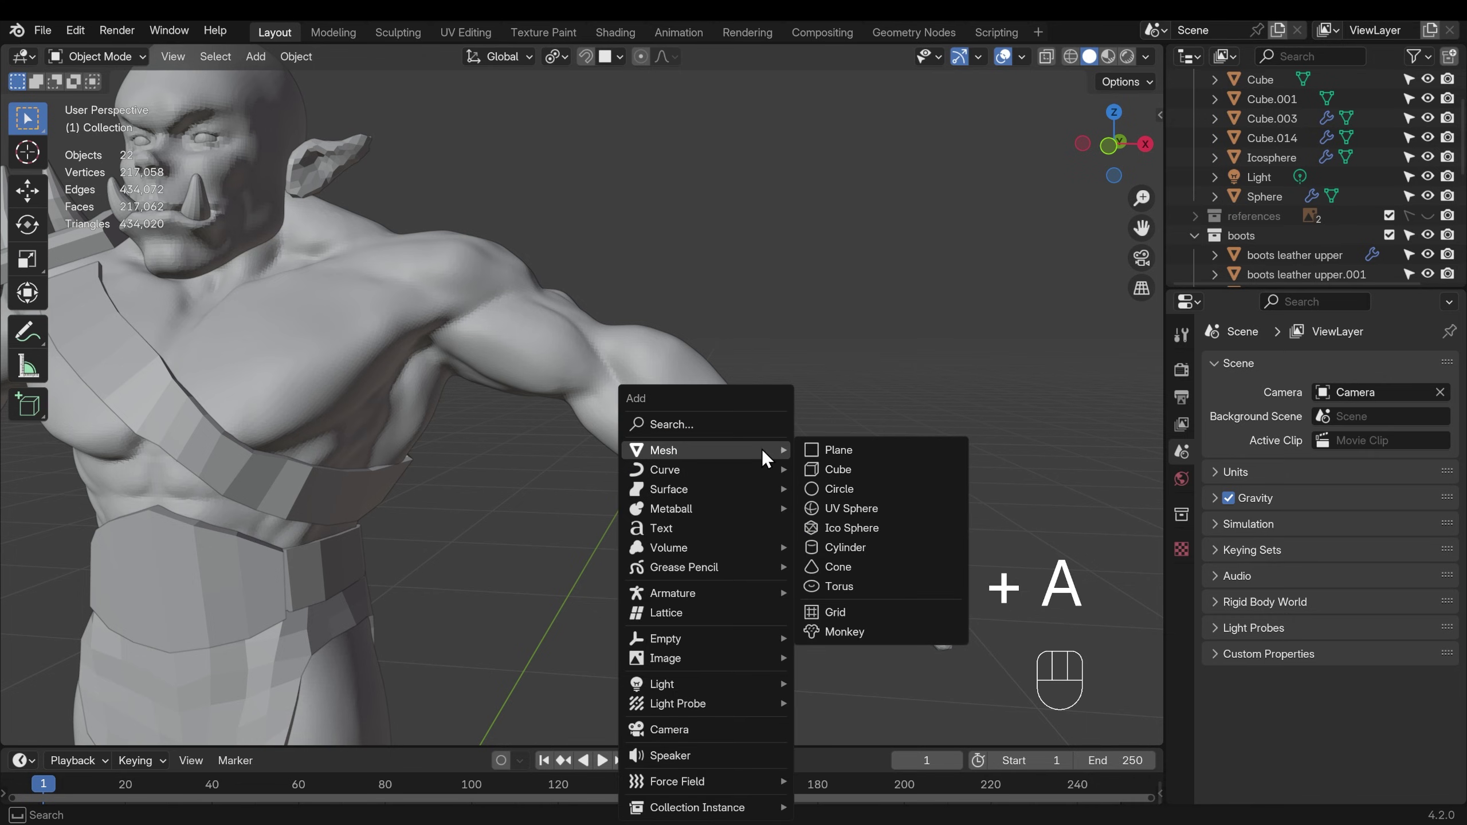
click(844, 486)
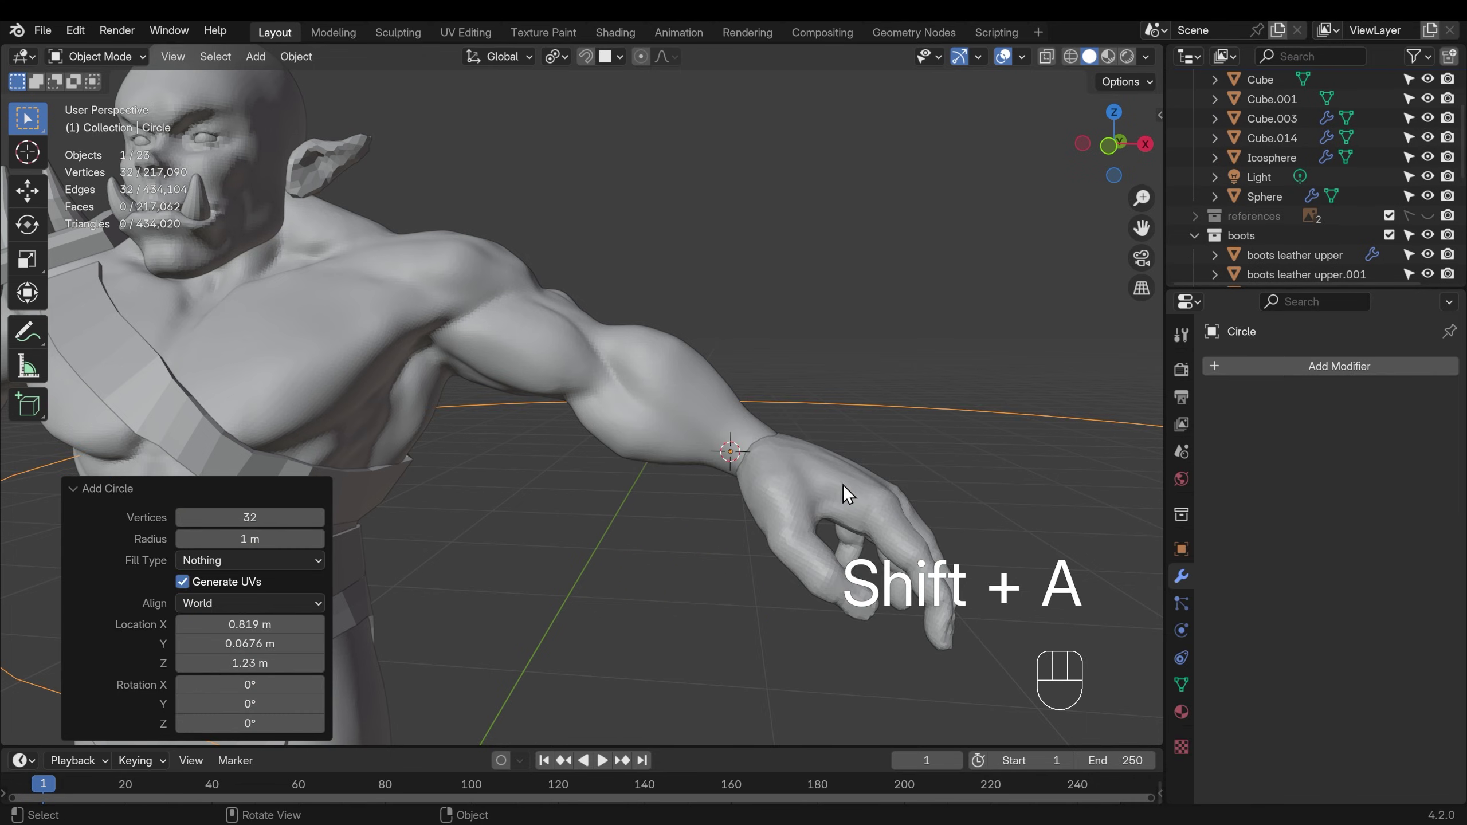
click(249, 518)
text(16)
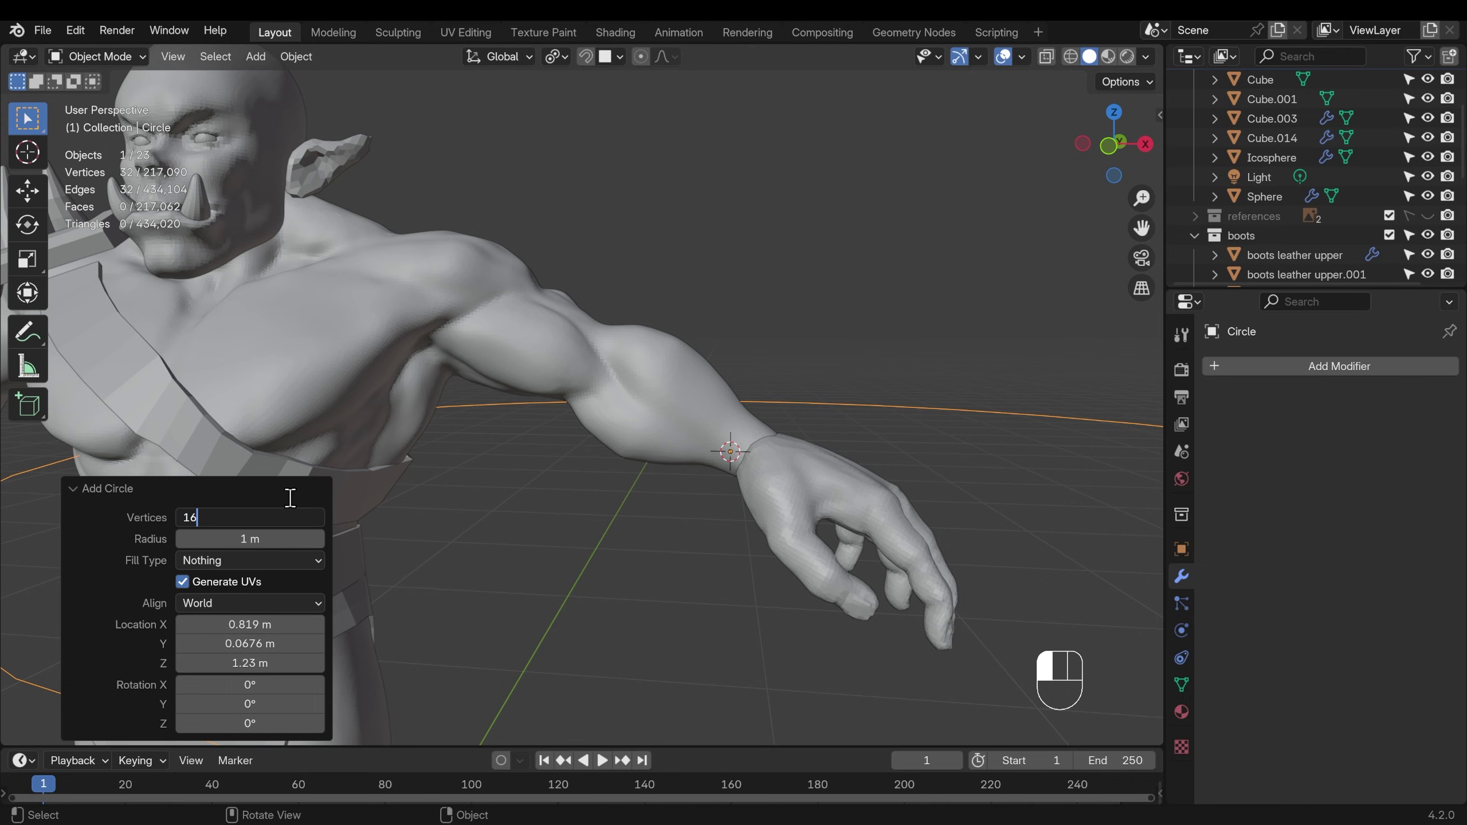
key(Return)
Rotate, shrink and move the circle onto the wrist, then enter Edit Mode.
key(KP_1)
key(r)
key(s)
key(g)
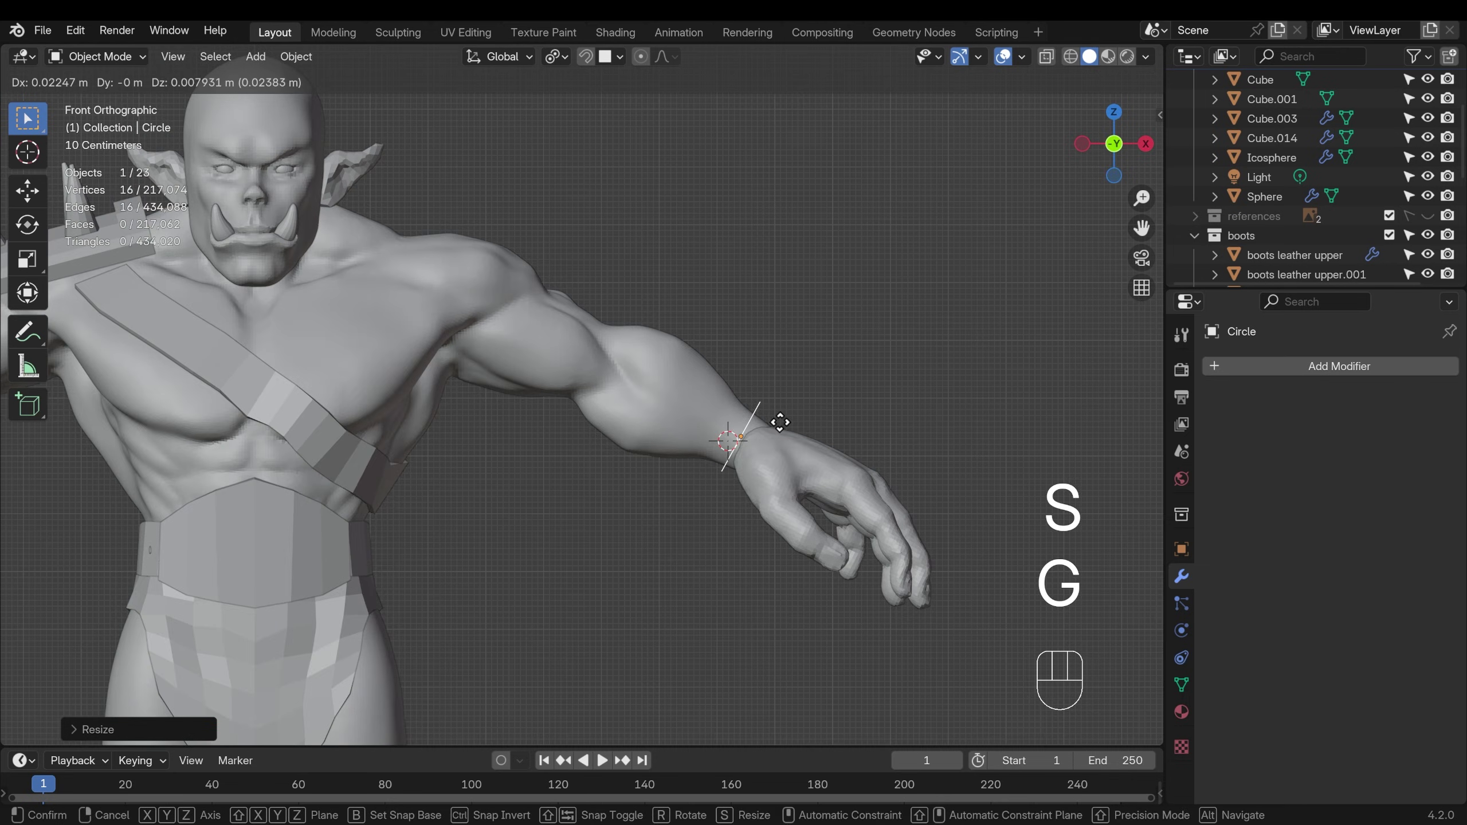
key(KP_3)
key(KP_7)
key(g)
key(s)
middle_drag(841, 429, 731, 318)
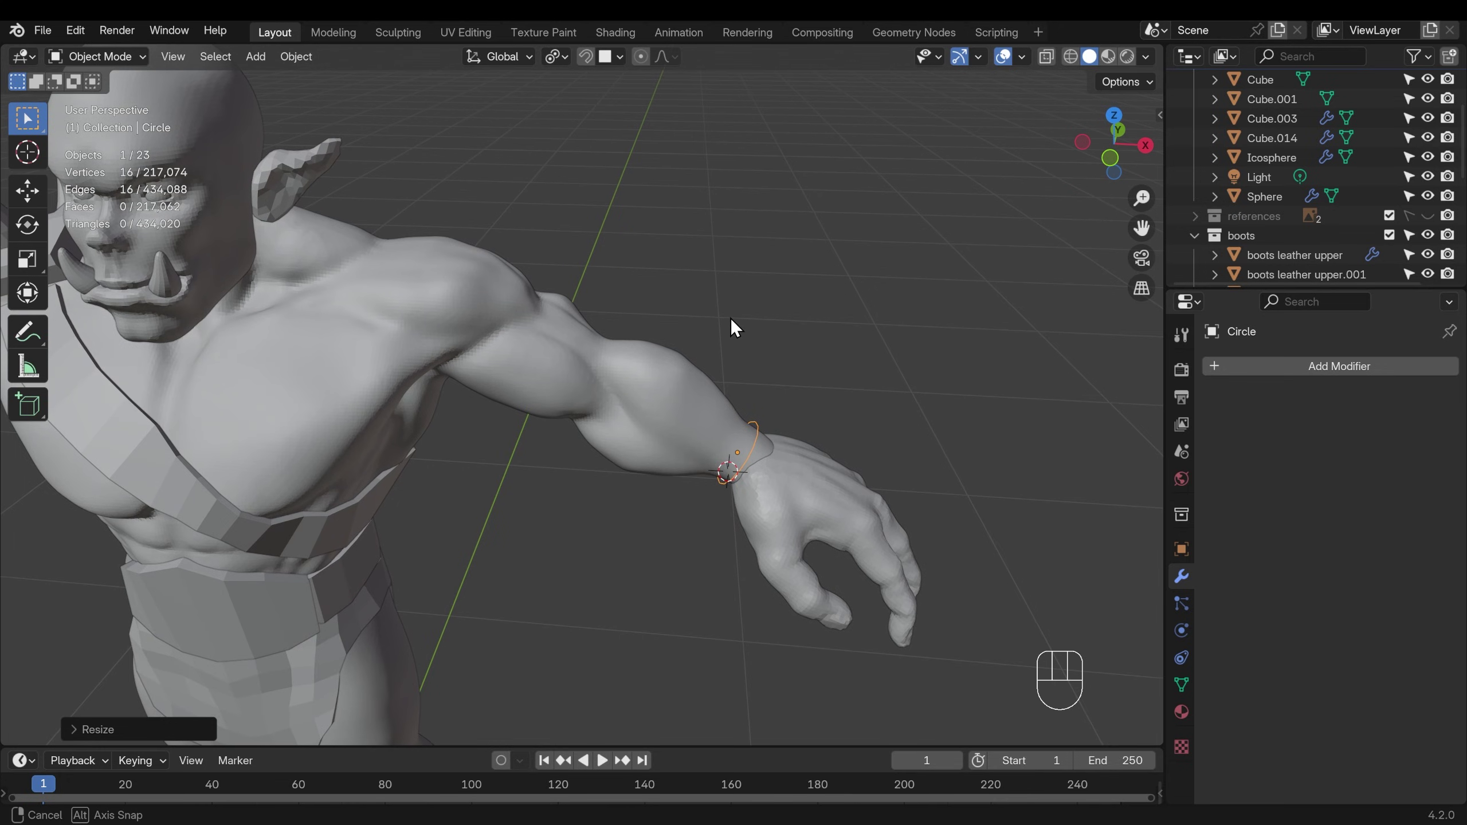
key(Tab)
Enable snapping with Face as target and Face Project on.
shift+middle_drag(806, 397, 745, 447)
scroll(622, 444, up, 5)
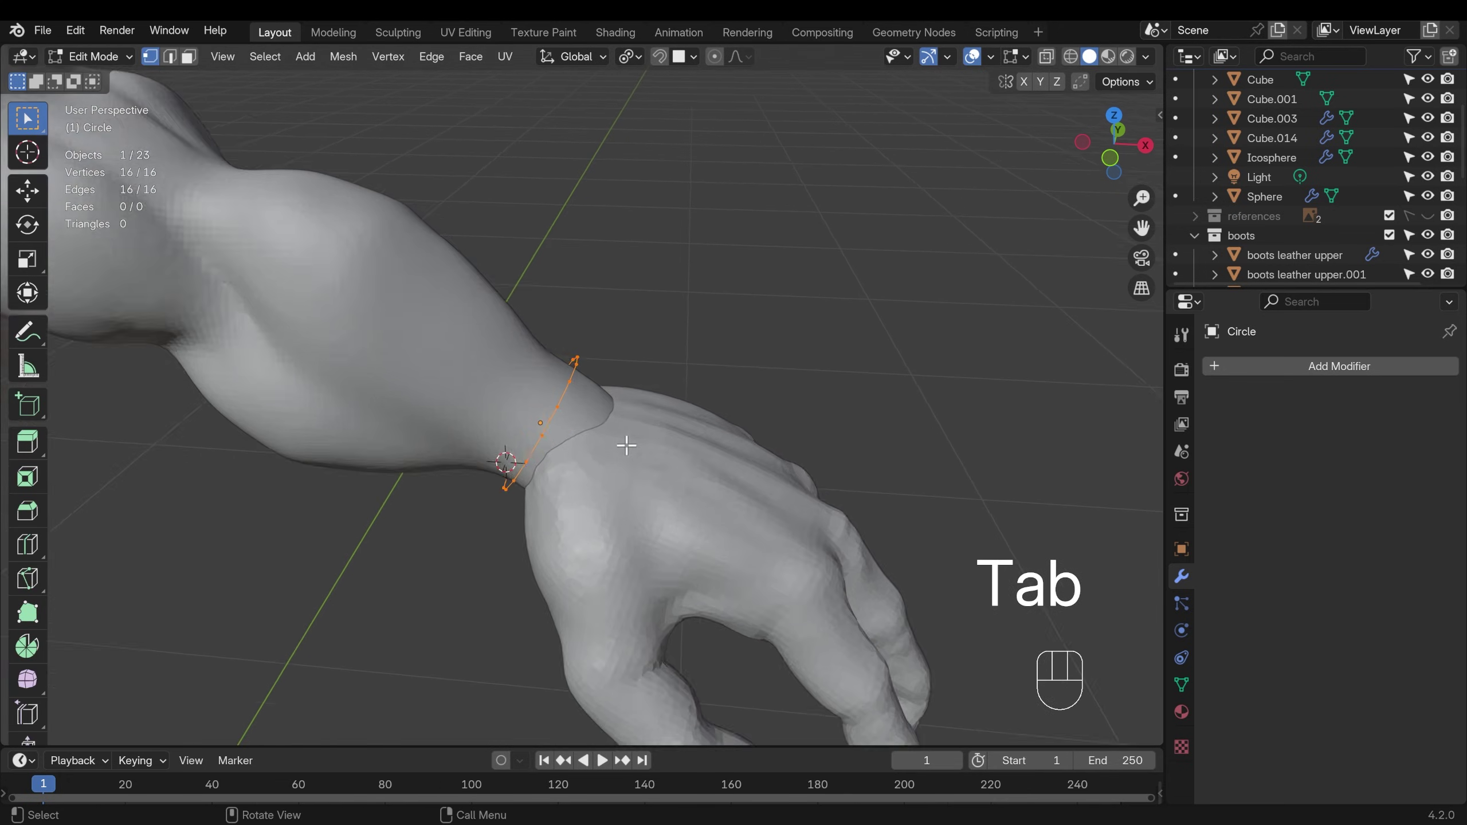
scroll(623, 444, up, 3)
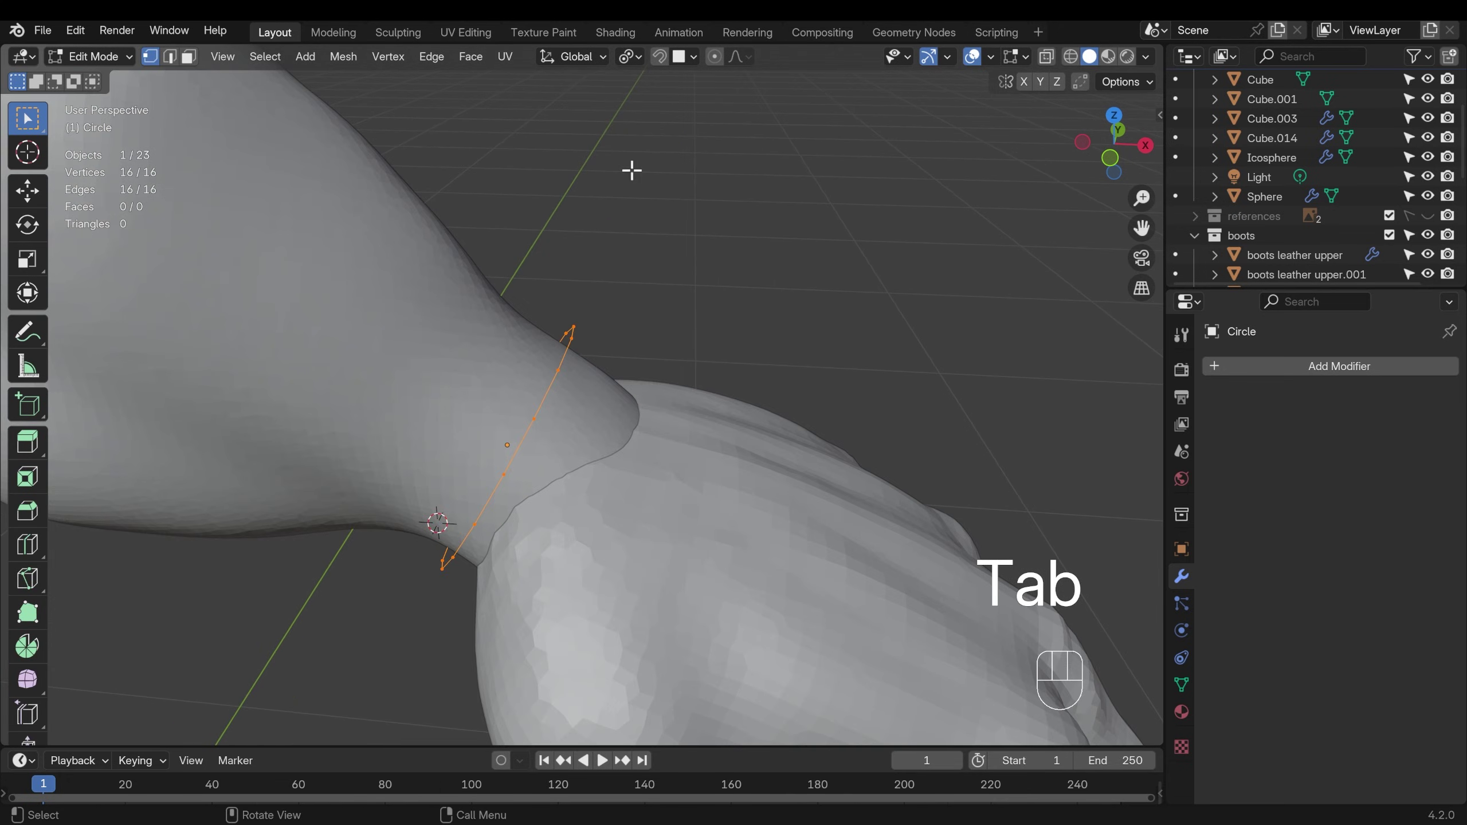
click(659, 58)
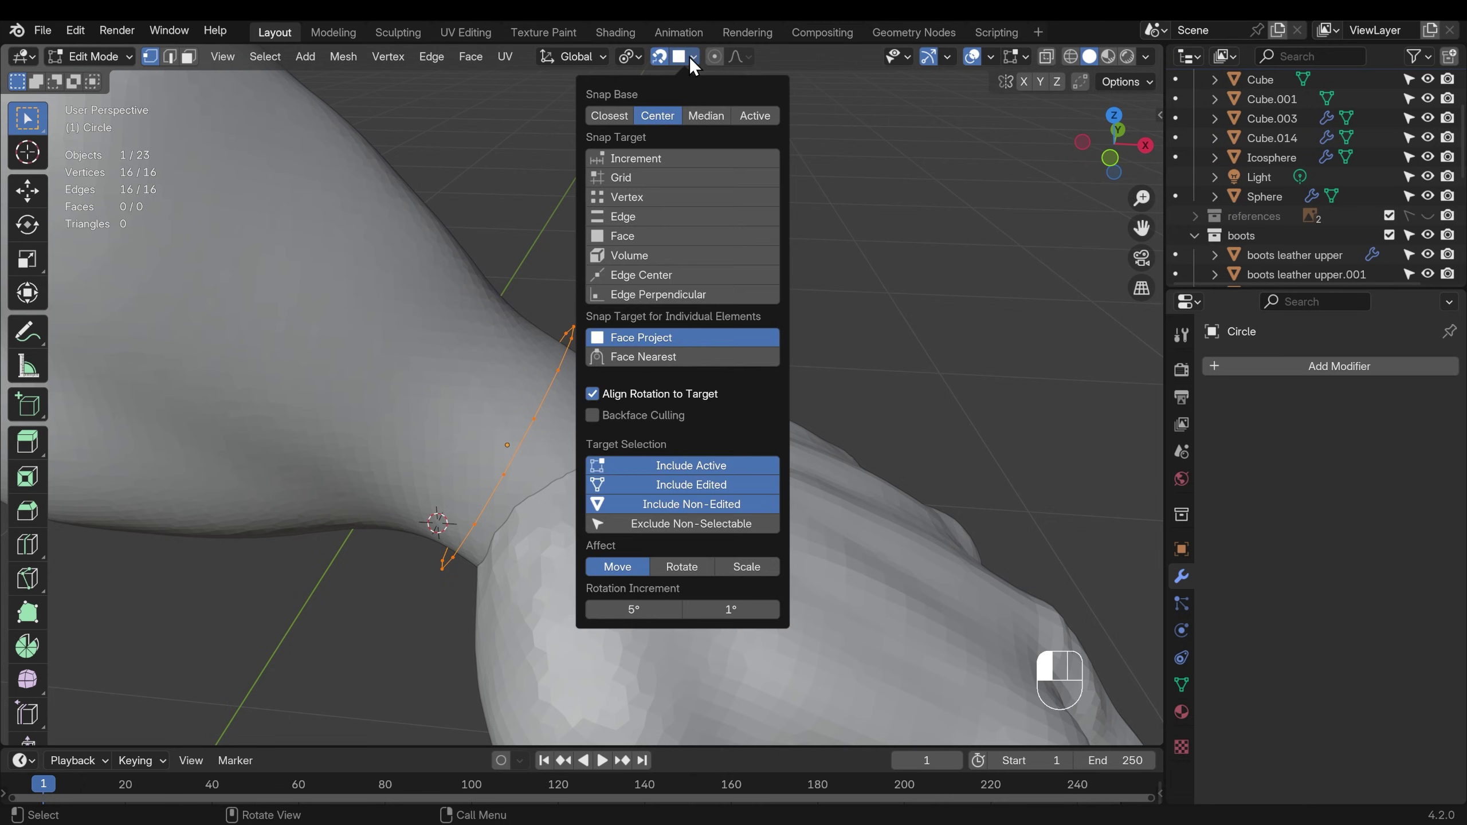
click(620, 234)
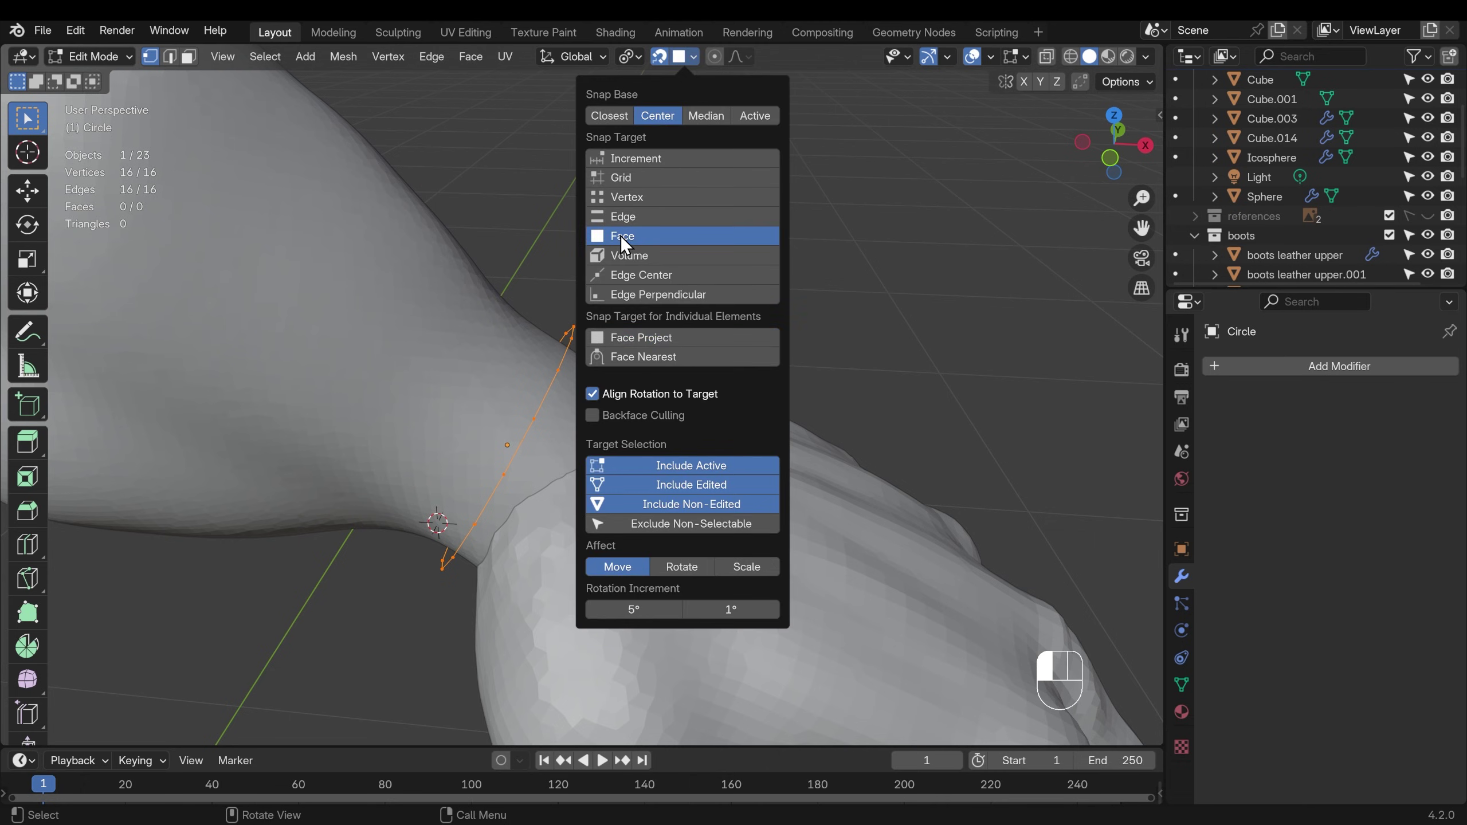
click(648, 339)
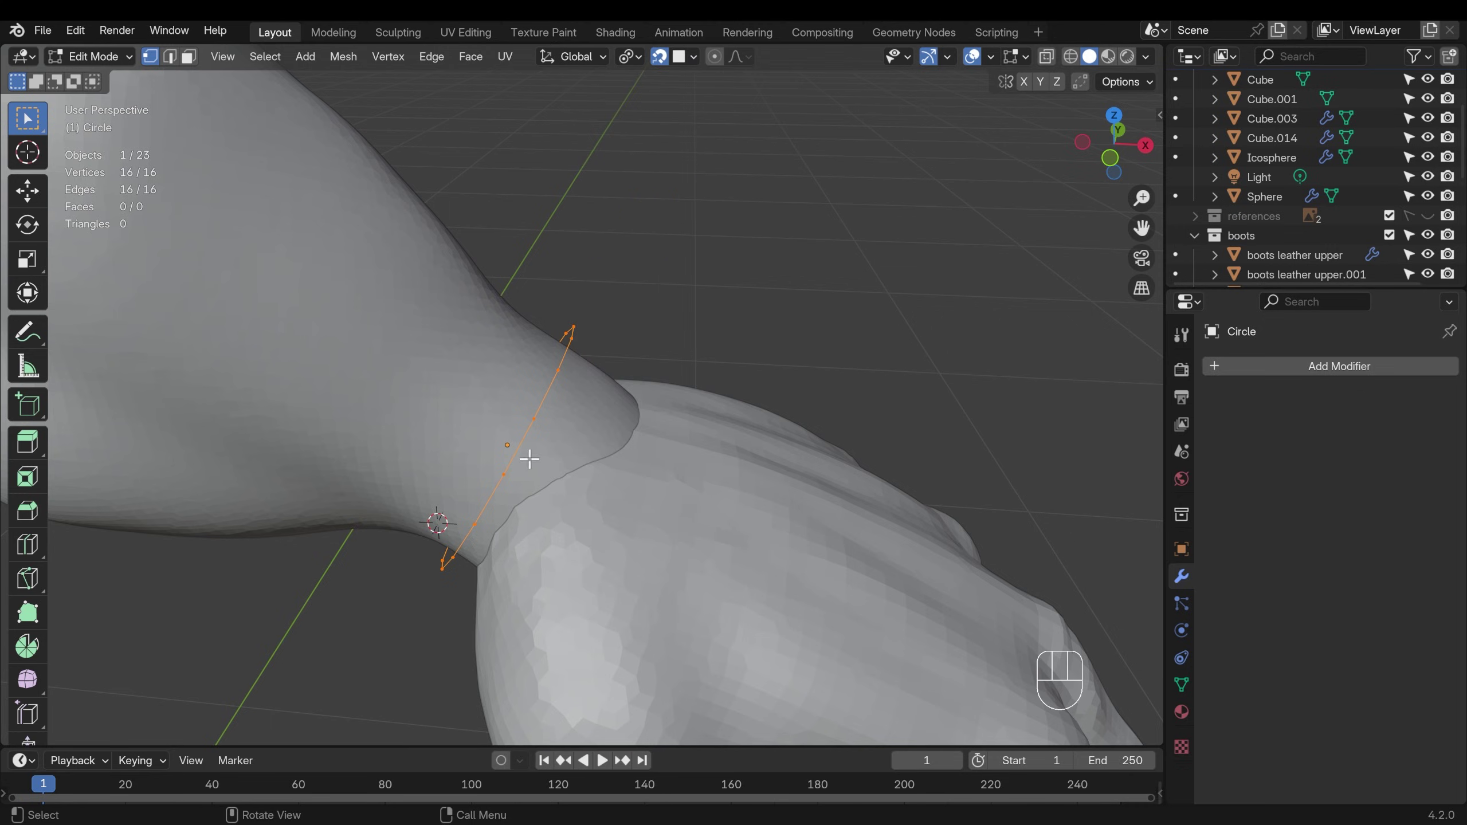
Move the circle vertices onto the wrist skin and inspect the ring.
key(g)
click(522, 449)
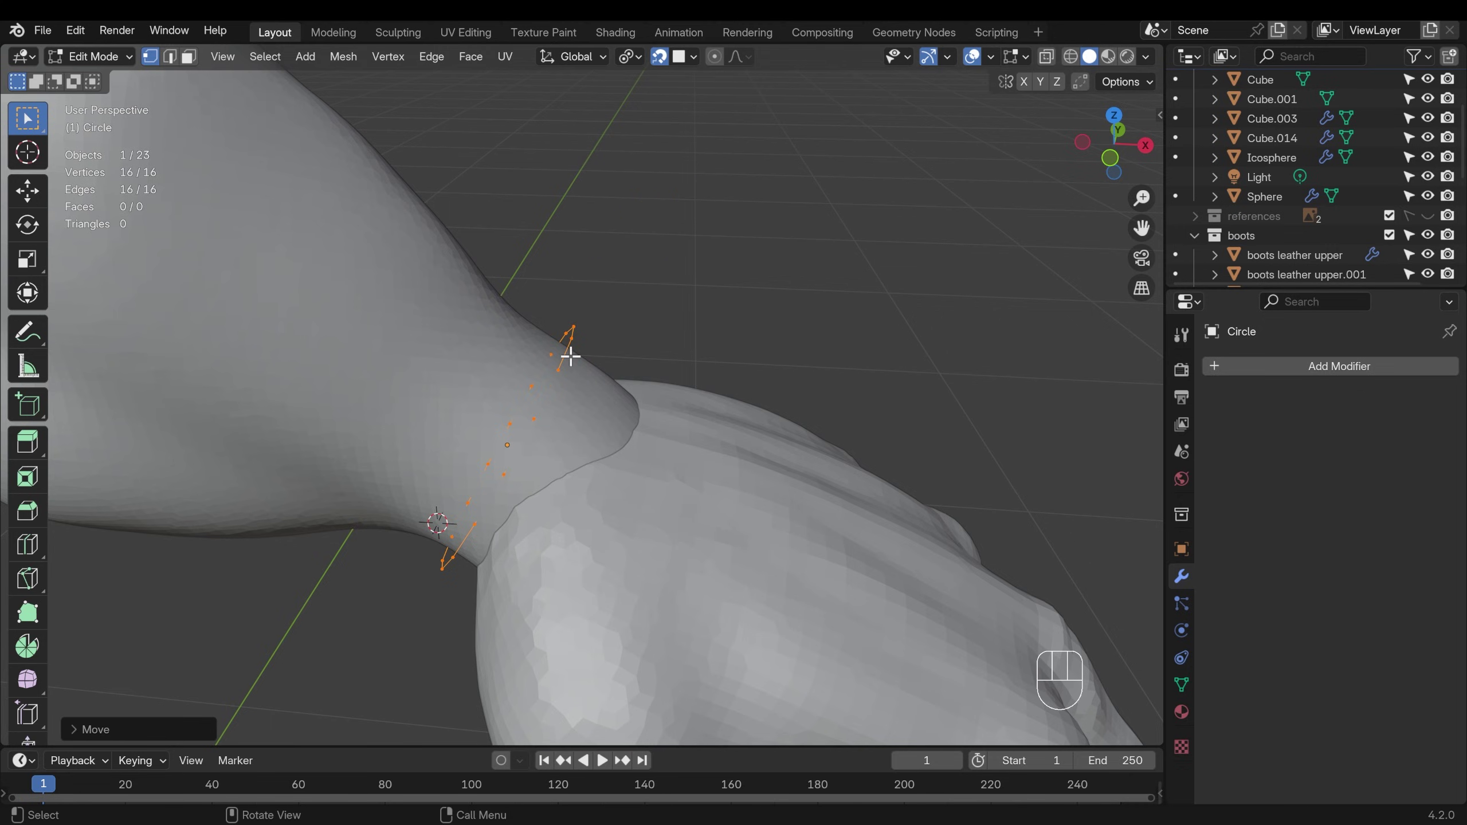
mouse_move(570, 350)
middle_down()
mouse_move(362, 419)
mouse_move(554, 318)
mouse_move(307, 358)
mouse_move(573, 393)
mouse_move(544, 361)
middle_up()
middle_drag(407, 473, 551, 407)
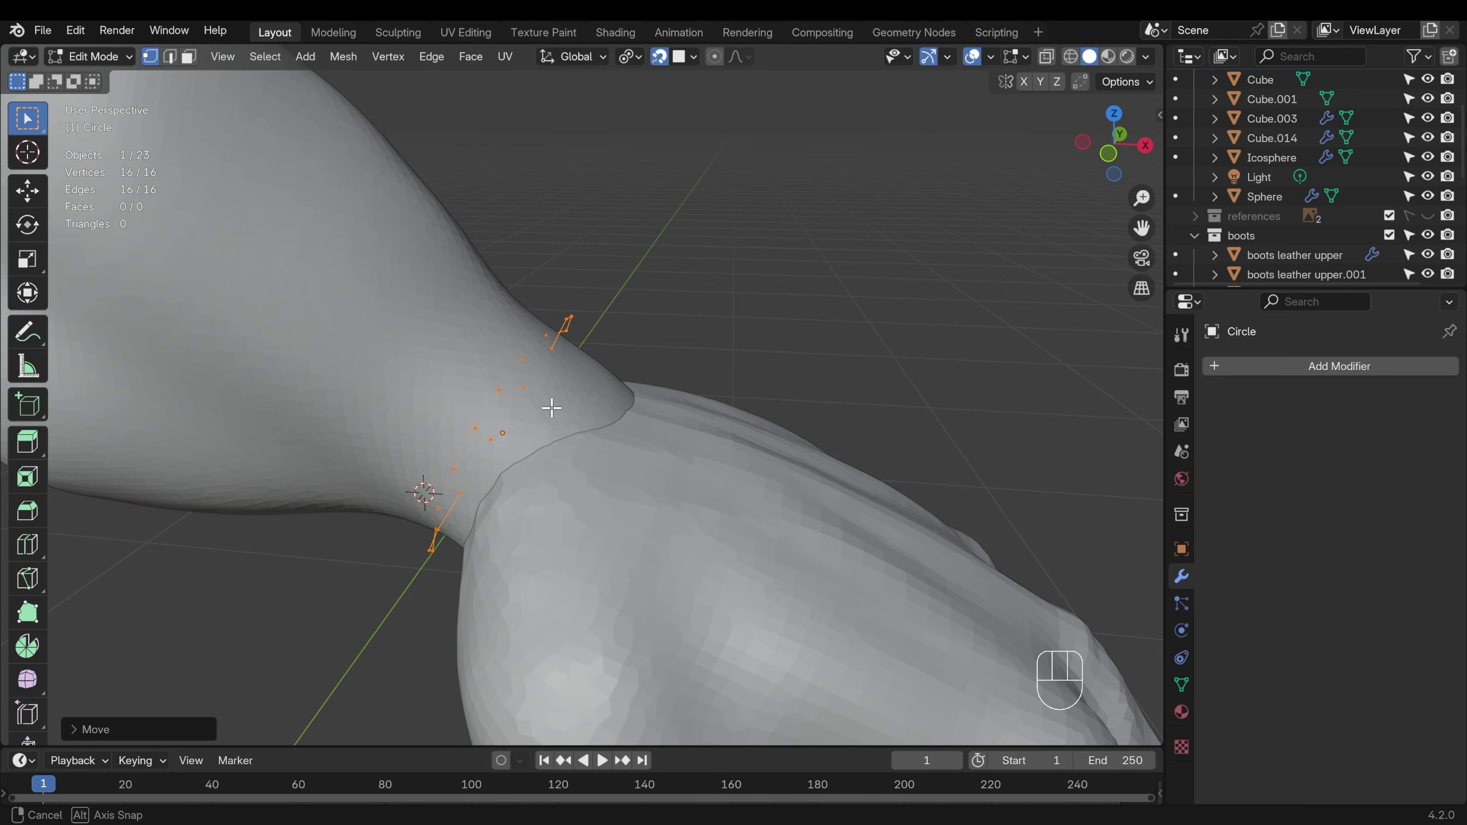
Undo the projected move and switch snapping to Face Nearest.
key(ctrl+z)
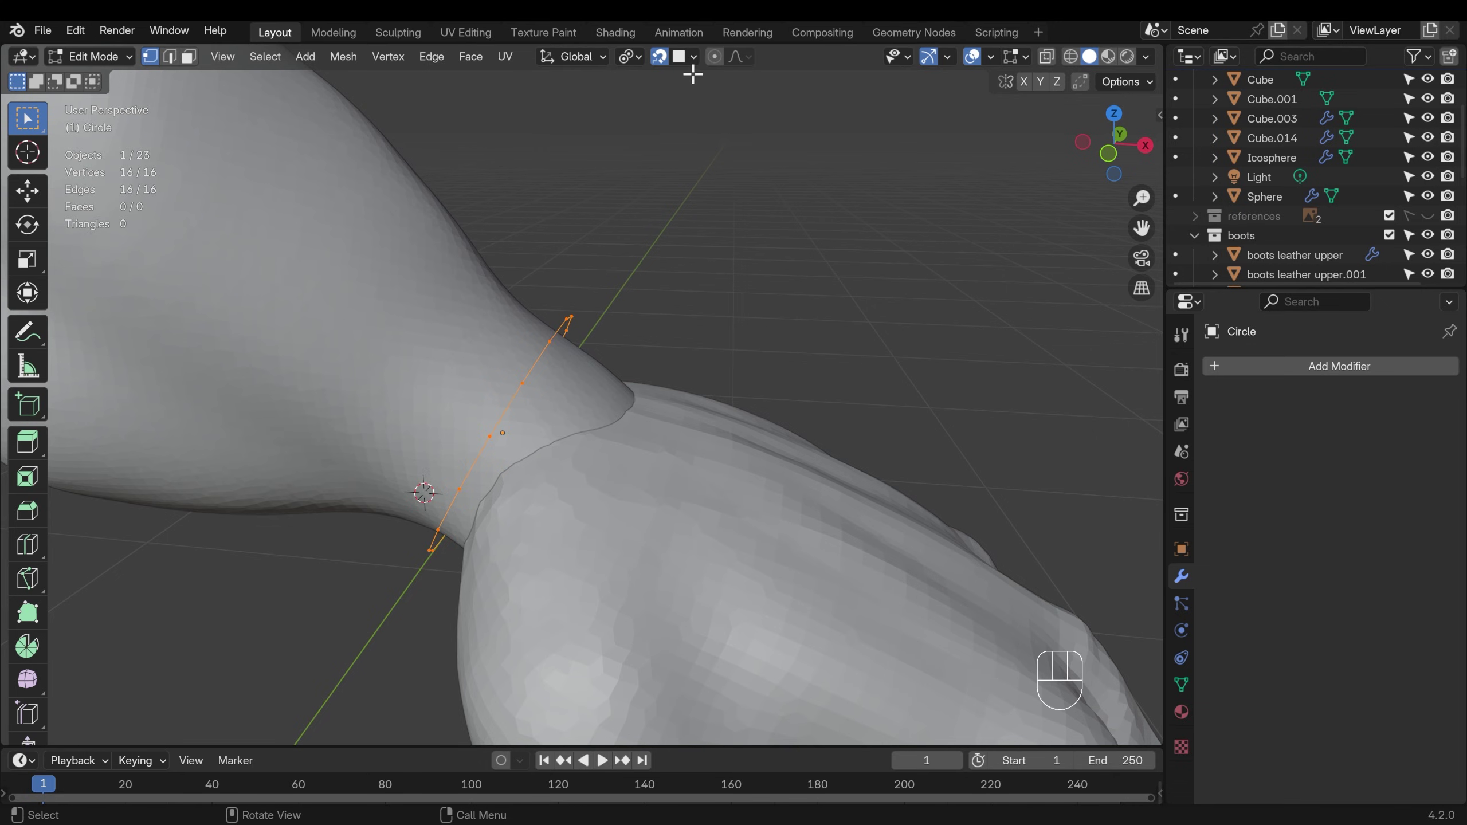
click(694, 57)
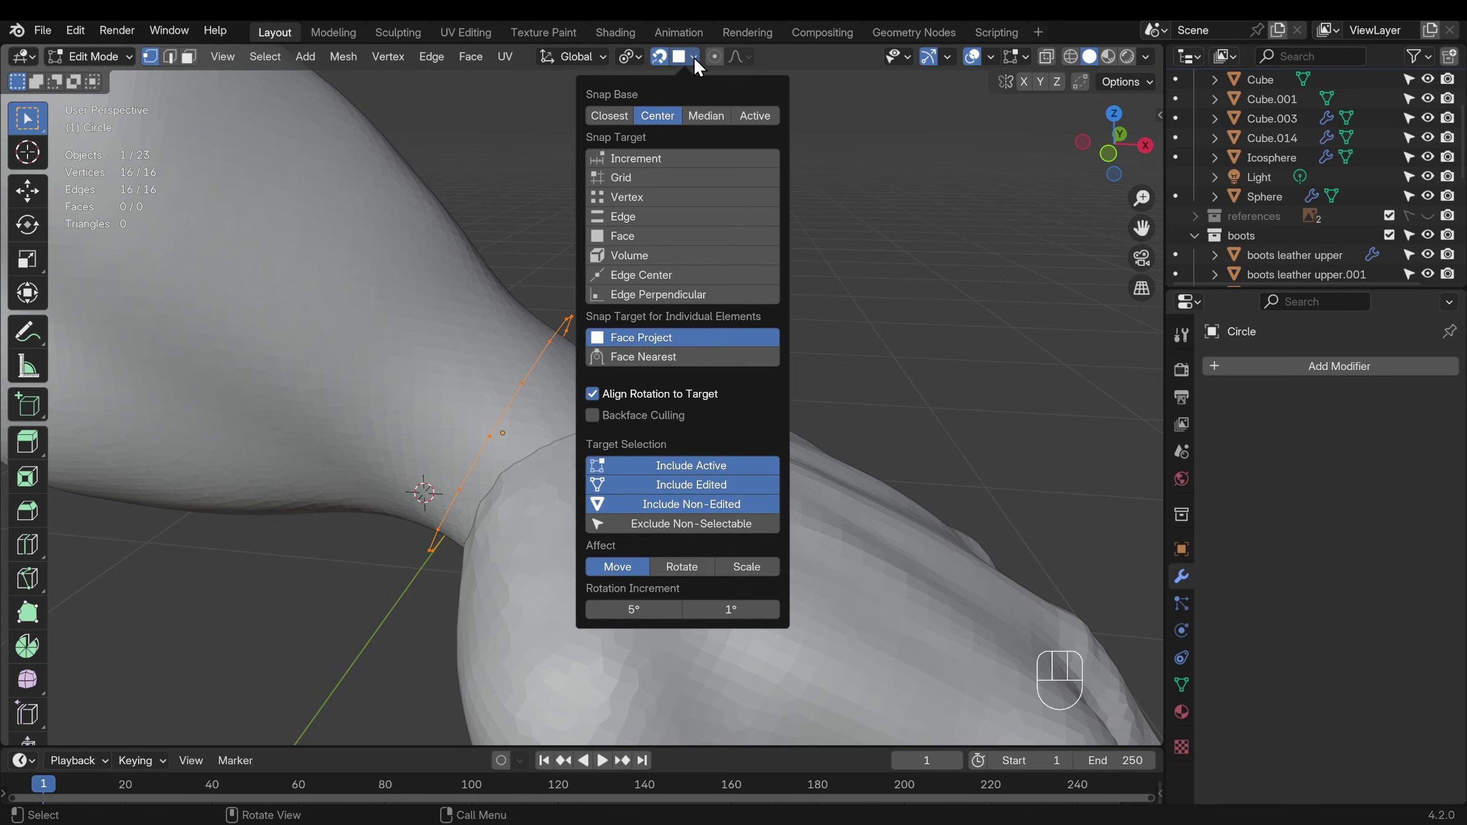
click(638, 233)
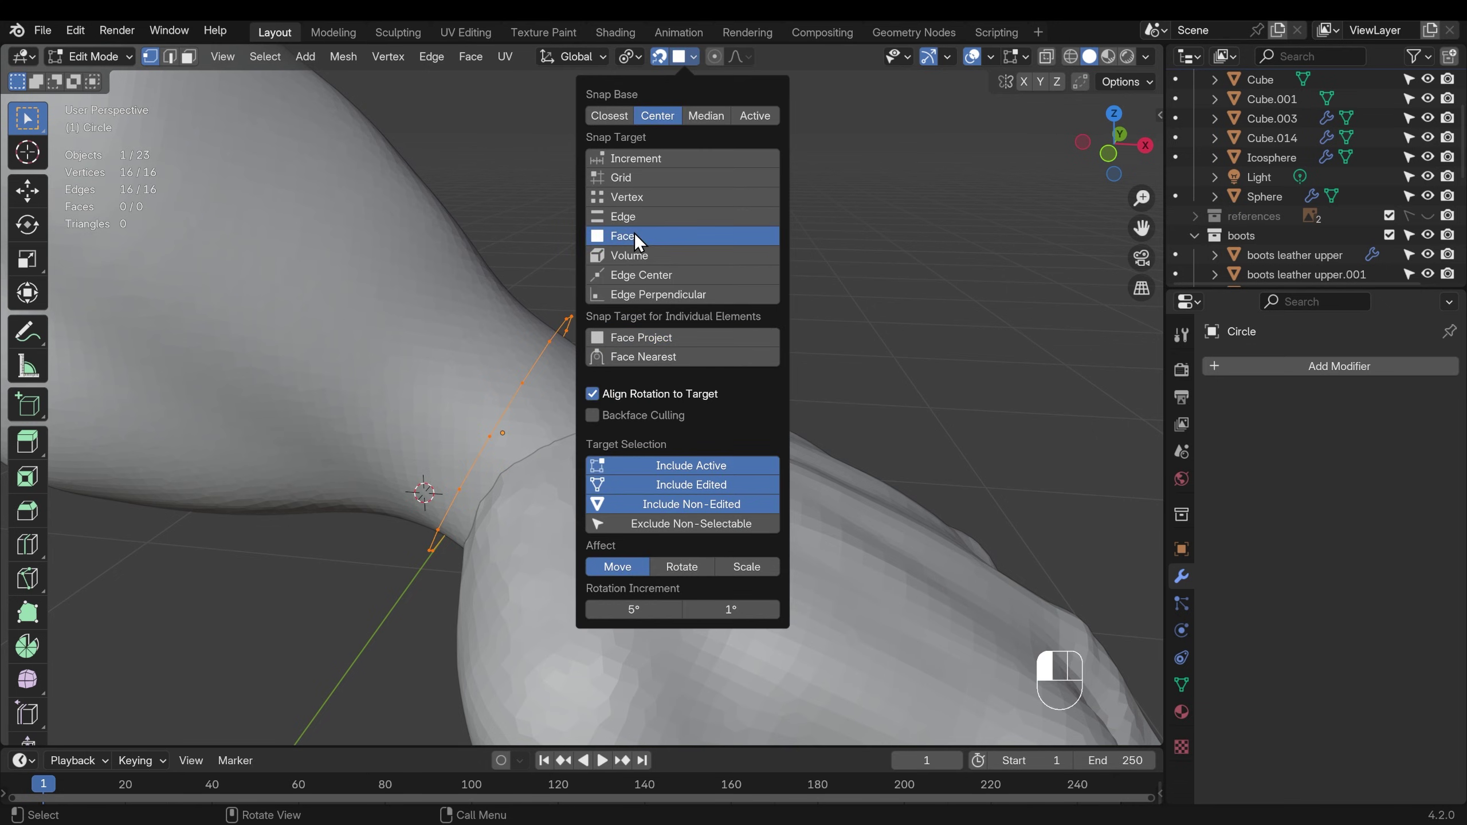
click(639, 355)
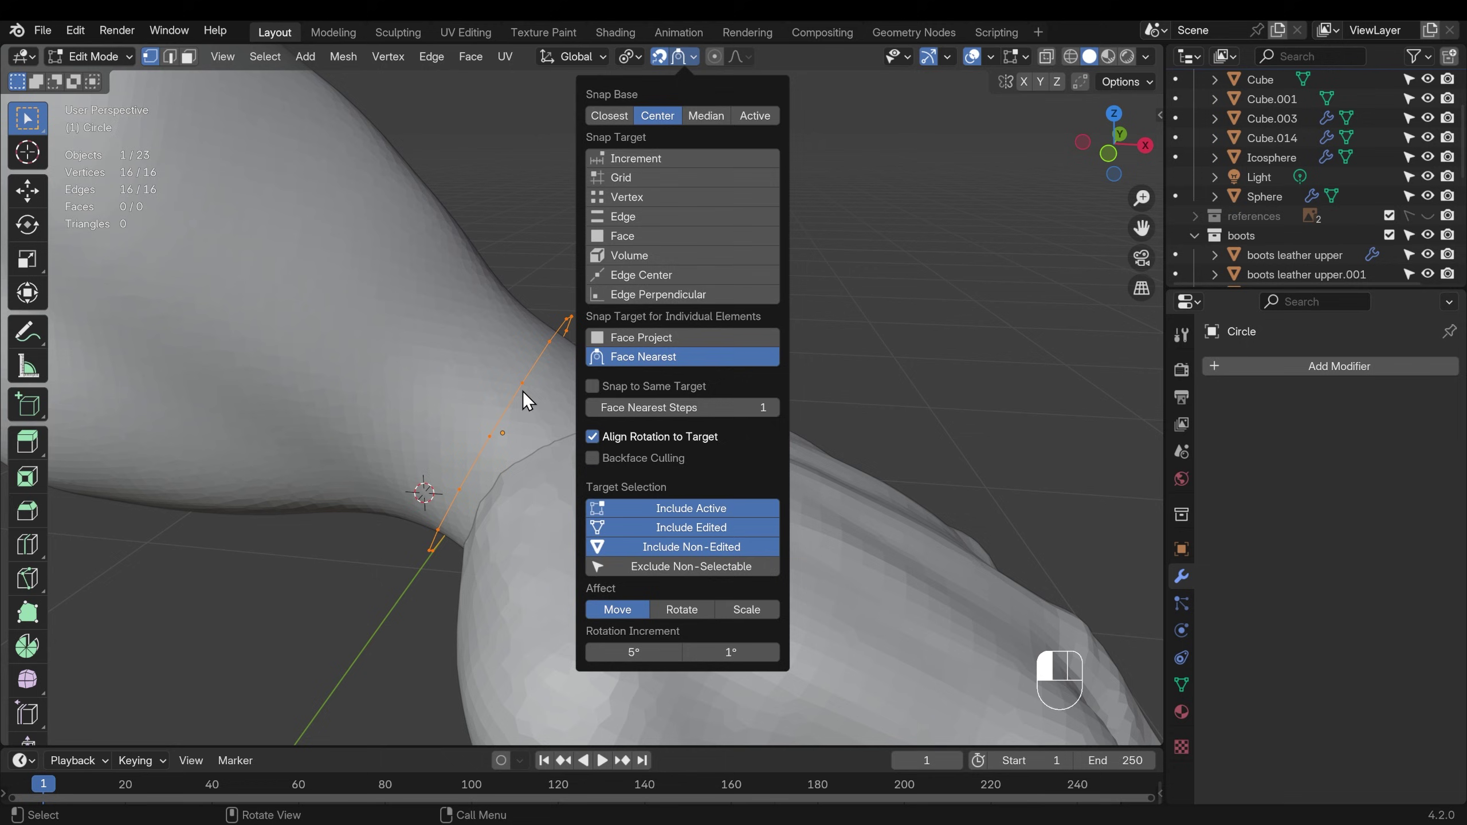
Snap the circle vertices onto the wrist surface and check the result.
key(g)
click(546, 405)
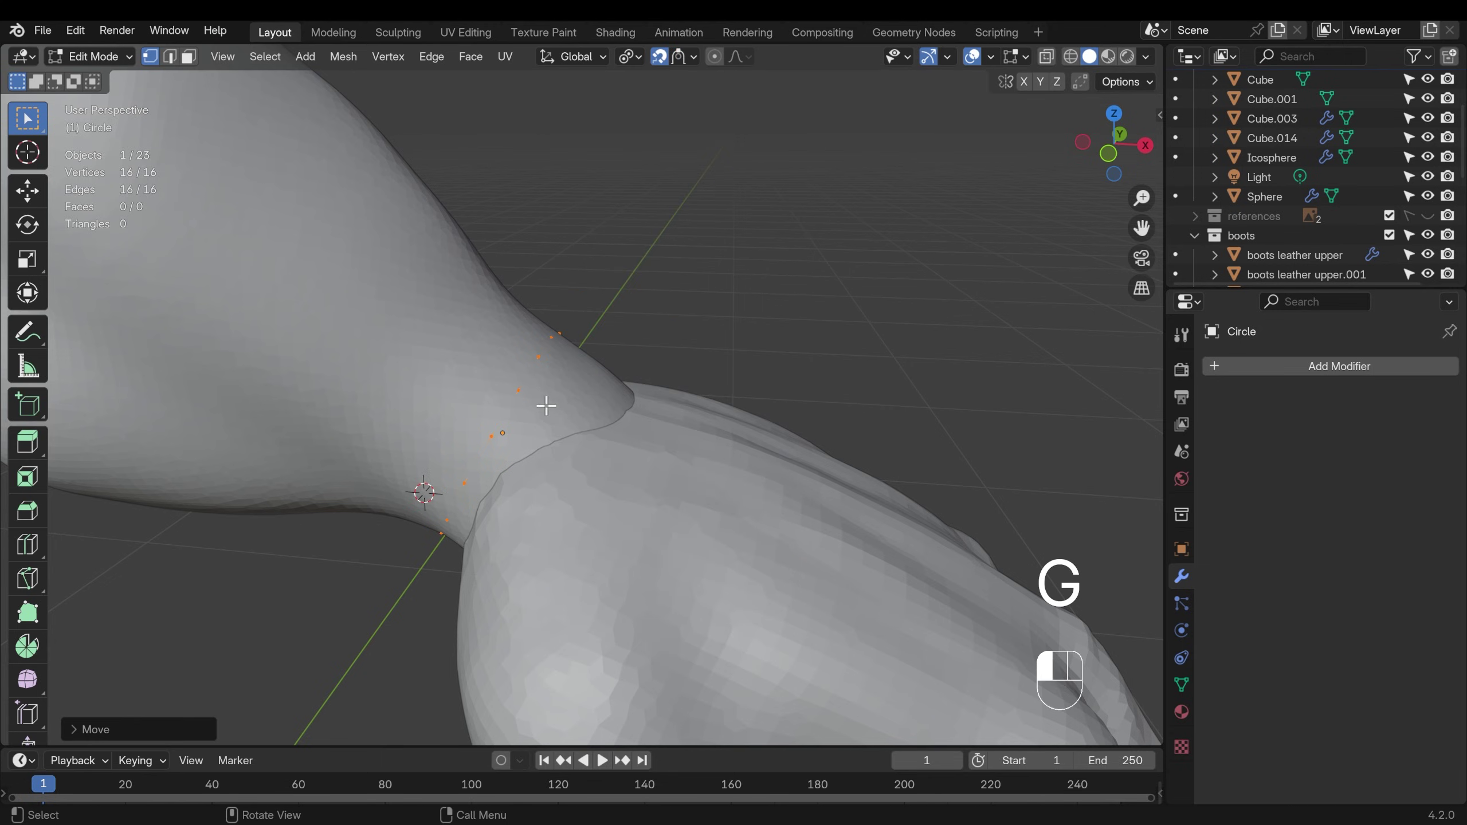
mouse_move(776, 444)
middle_down()
mouse_move(265, 264)
mouse_move(810, 413)
mouse_move(552, 375)
middle_up()
Extrude two rings from the wrist loop up the forearm.
key(e)
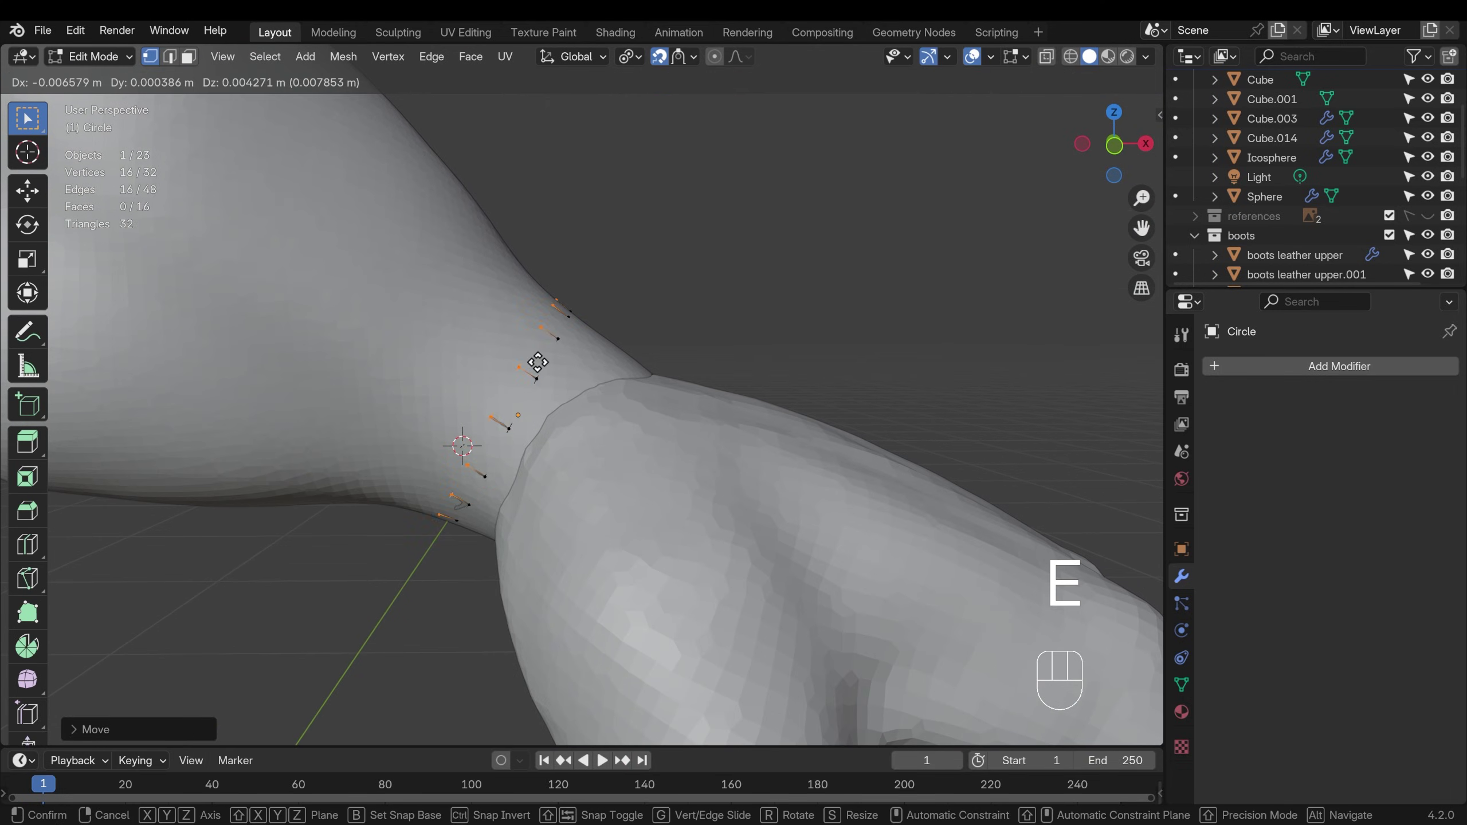
click(480, 319)
middle_drag(480, 320, 310, 239)
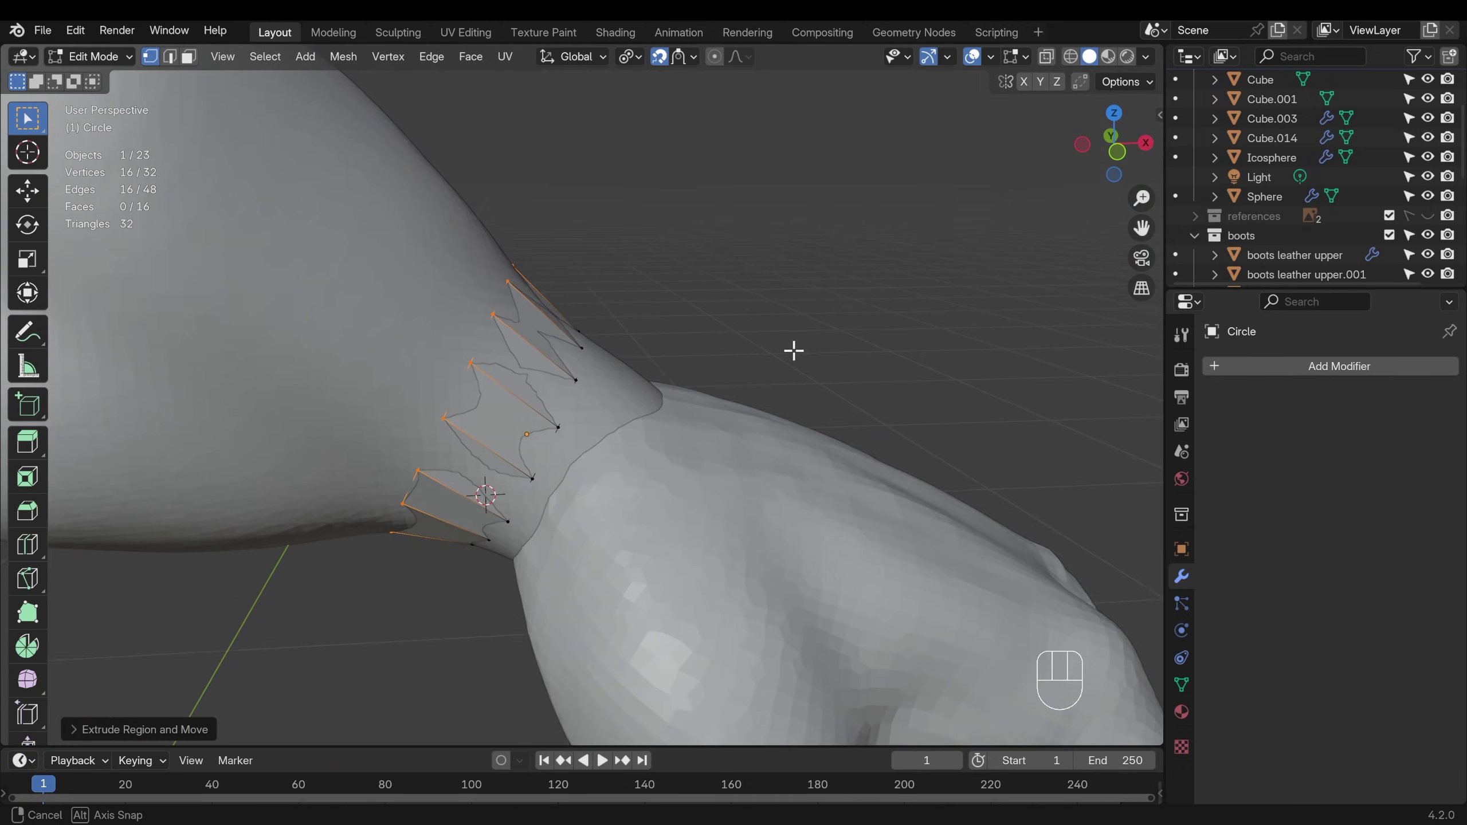
middle_drag(309, 241, 611, 360)
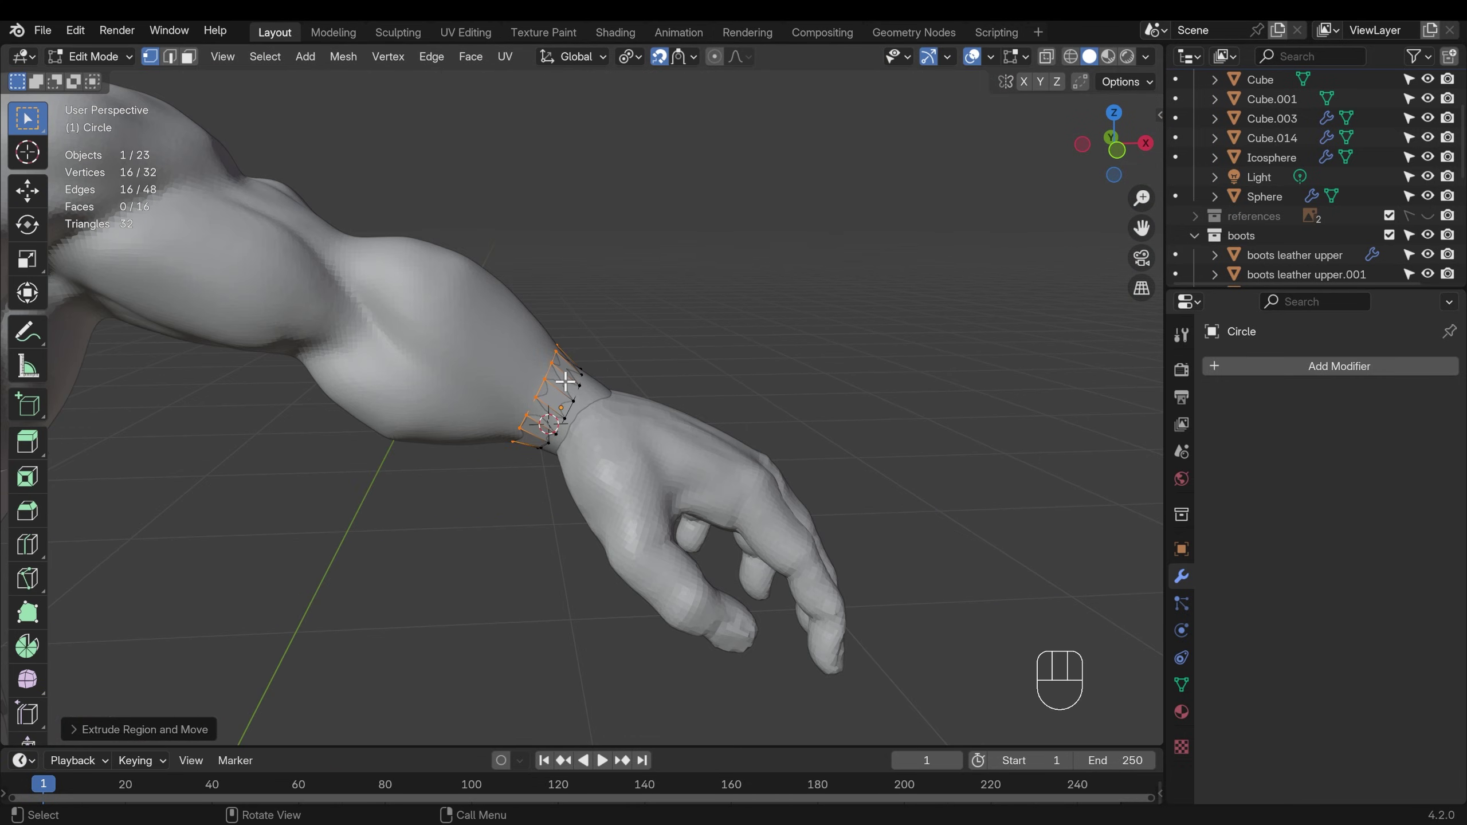
key(e)
key(e)
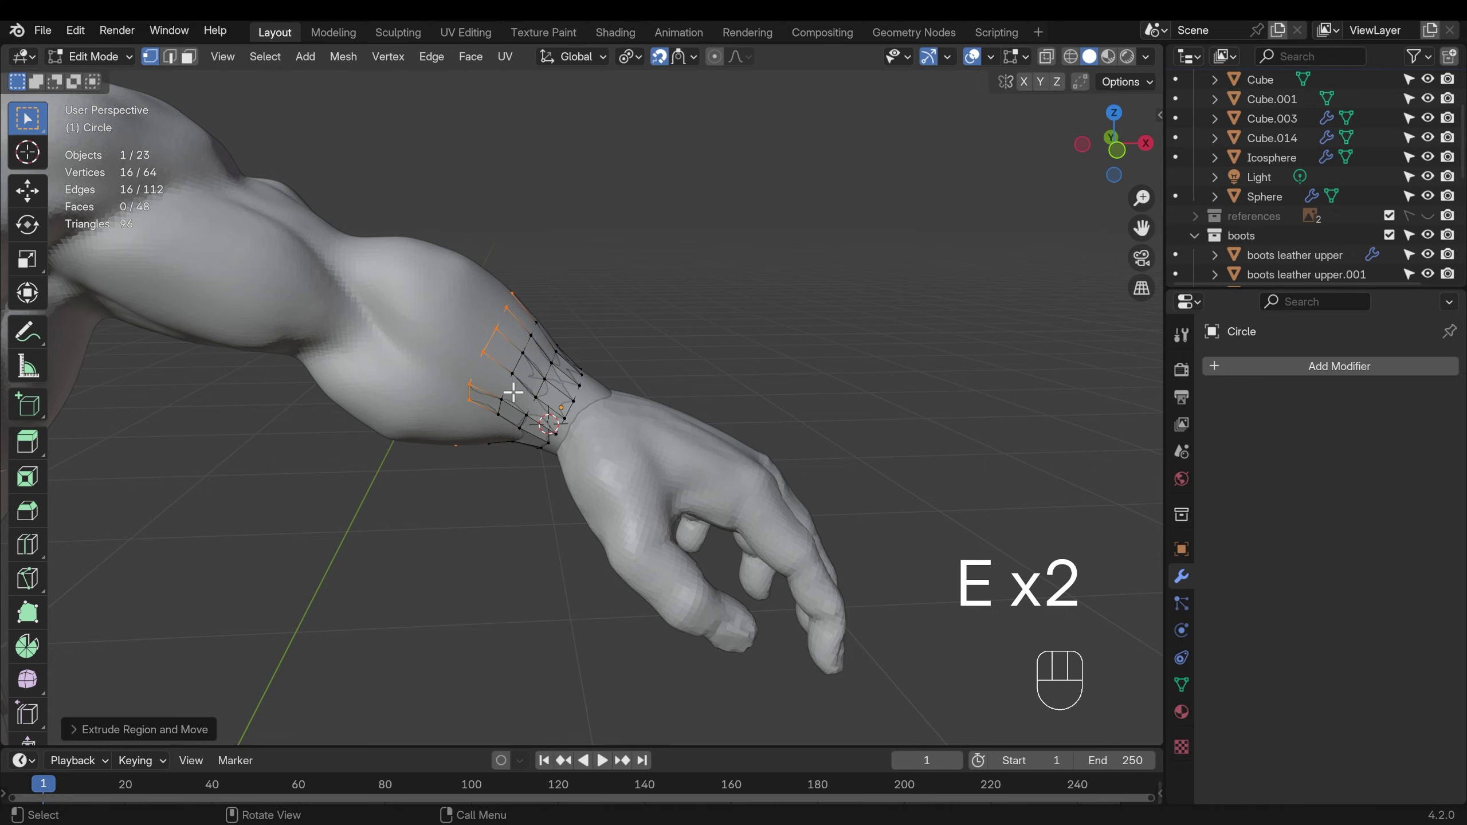
mouse_move(511, 367)
middle_down()
mouse_move(502, 379)
mouse_move(485, 351)
mouse_move(834, 570)
middle_up()
click(503, 379)
Reposition ring vertices so they fit the forearm surface.
key(g)
key(g)
click(469, 371)
key(g)
click(465, 357)
key(g)
click(497, 378)
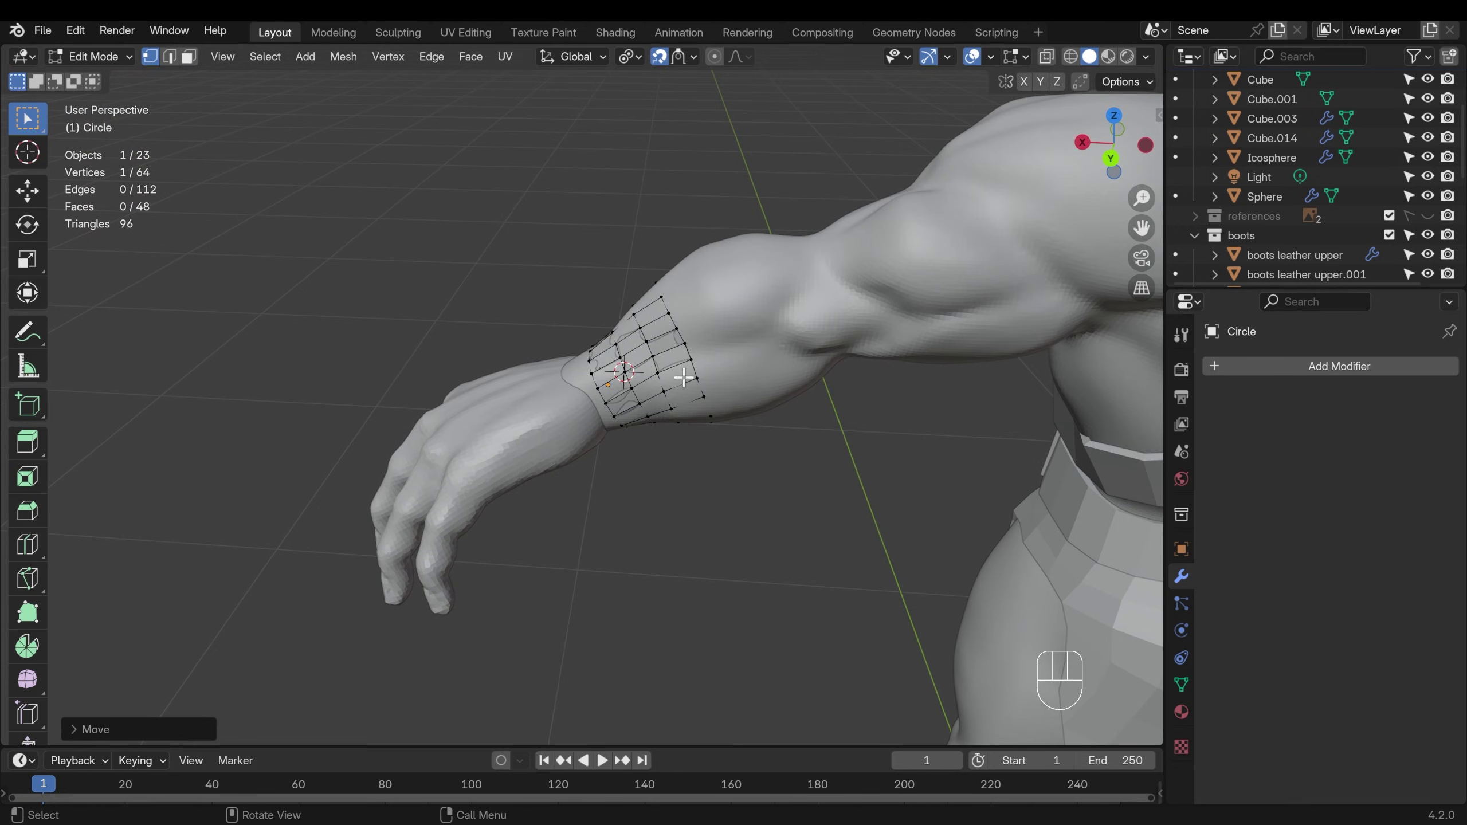
Extrude the end ring further toward the elbow.
alt+click(691, 350)
key(e)
click(725, 339)
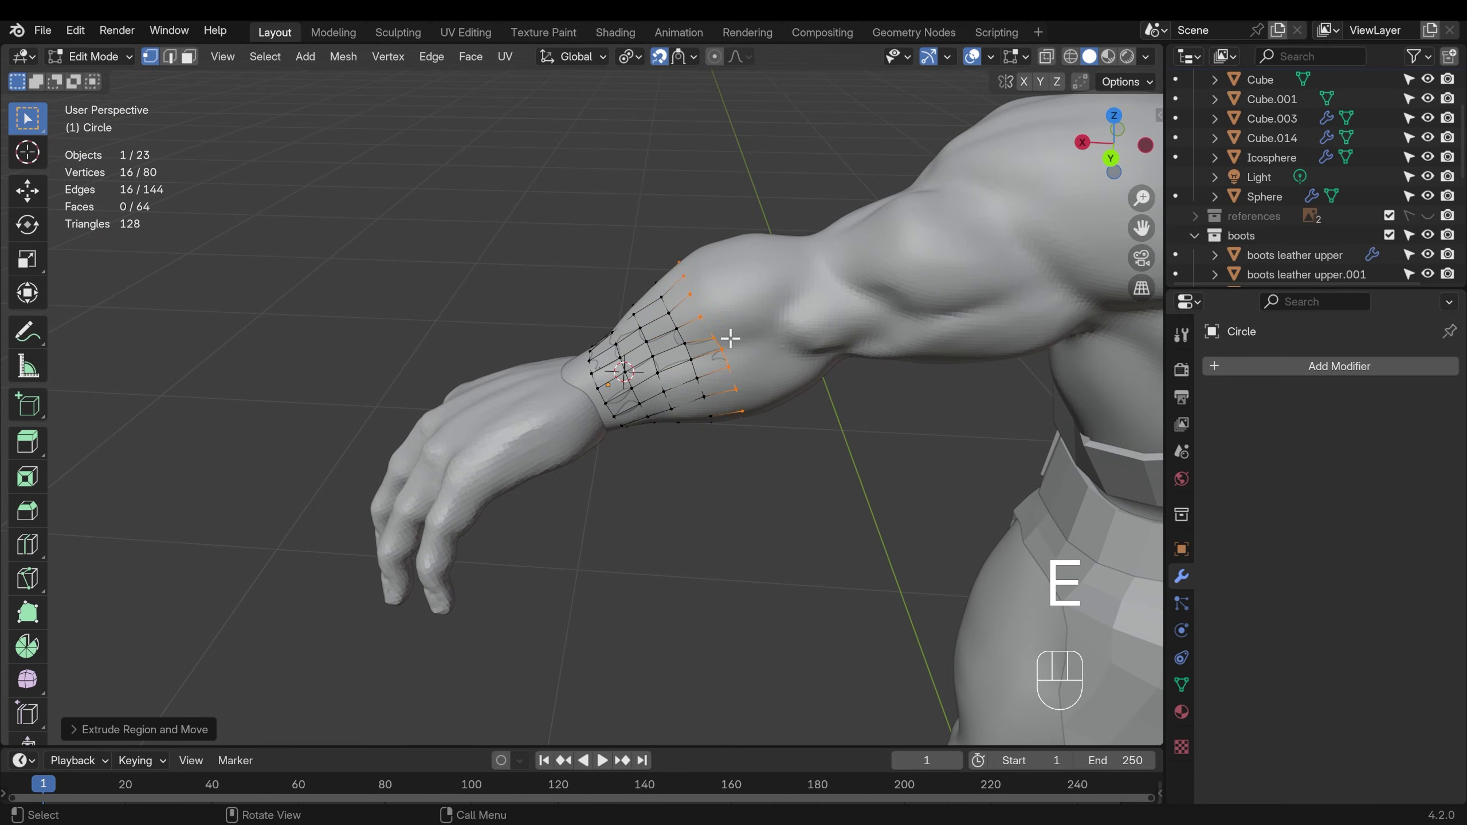
key(e)
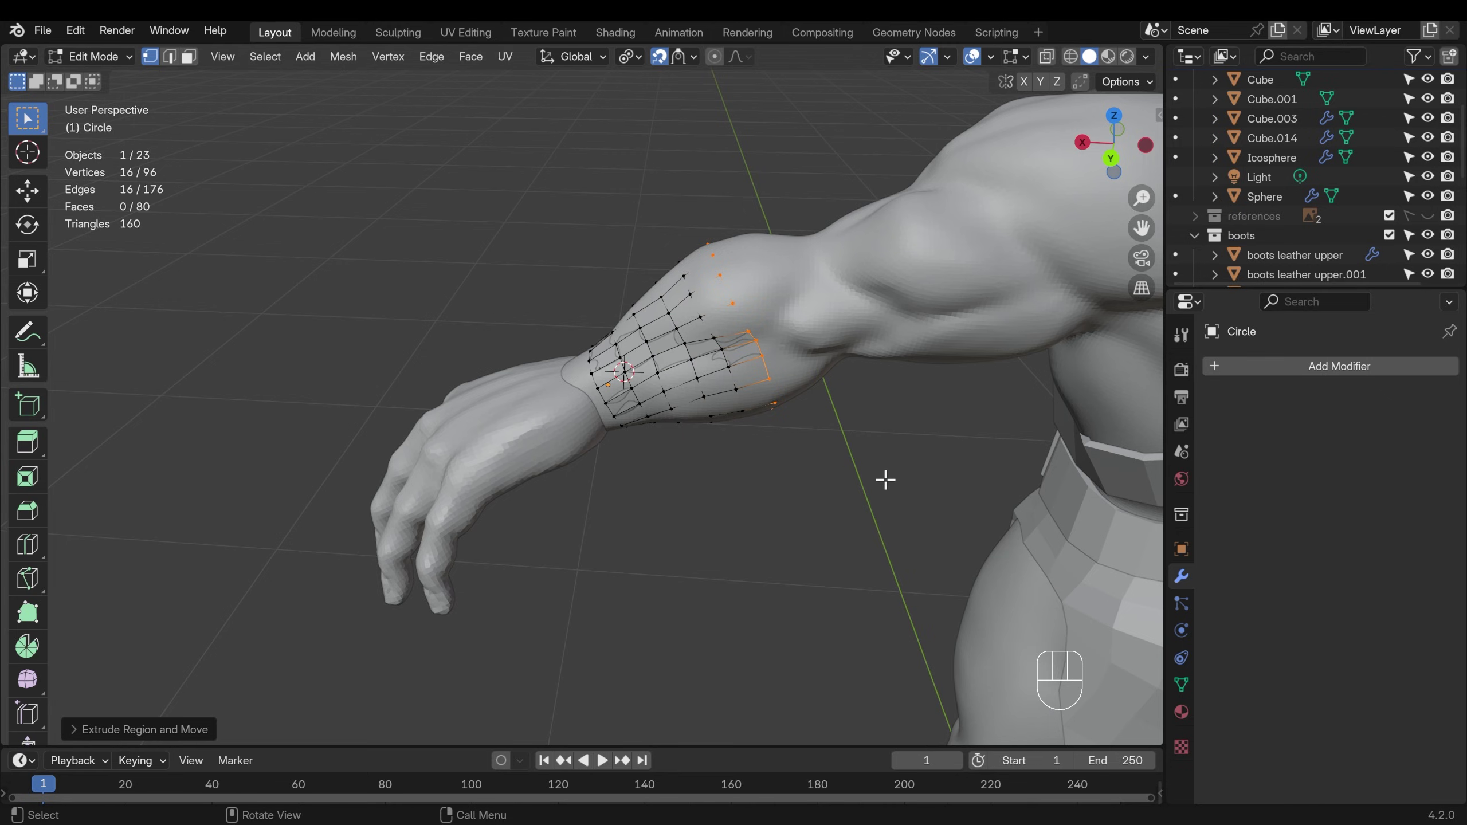
Add a Shrinkwrap targeting Cube.001 with Above Surface snap mode and 0.005 m offset.
click(1332, 367)
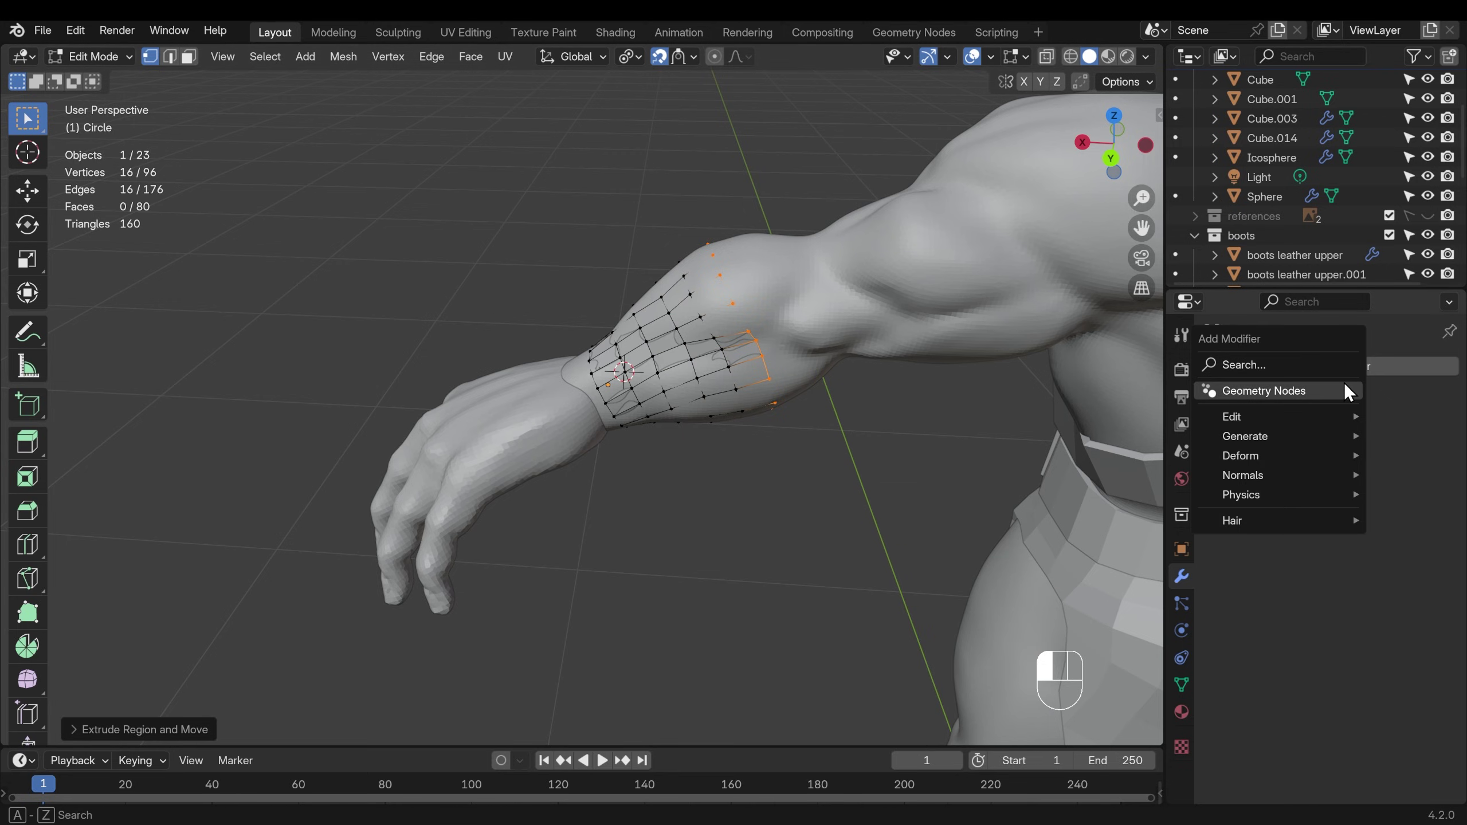
text(shrin)
key(Return)
click(1421, 474)
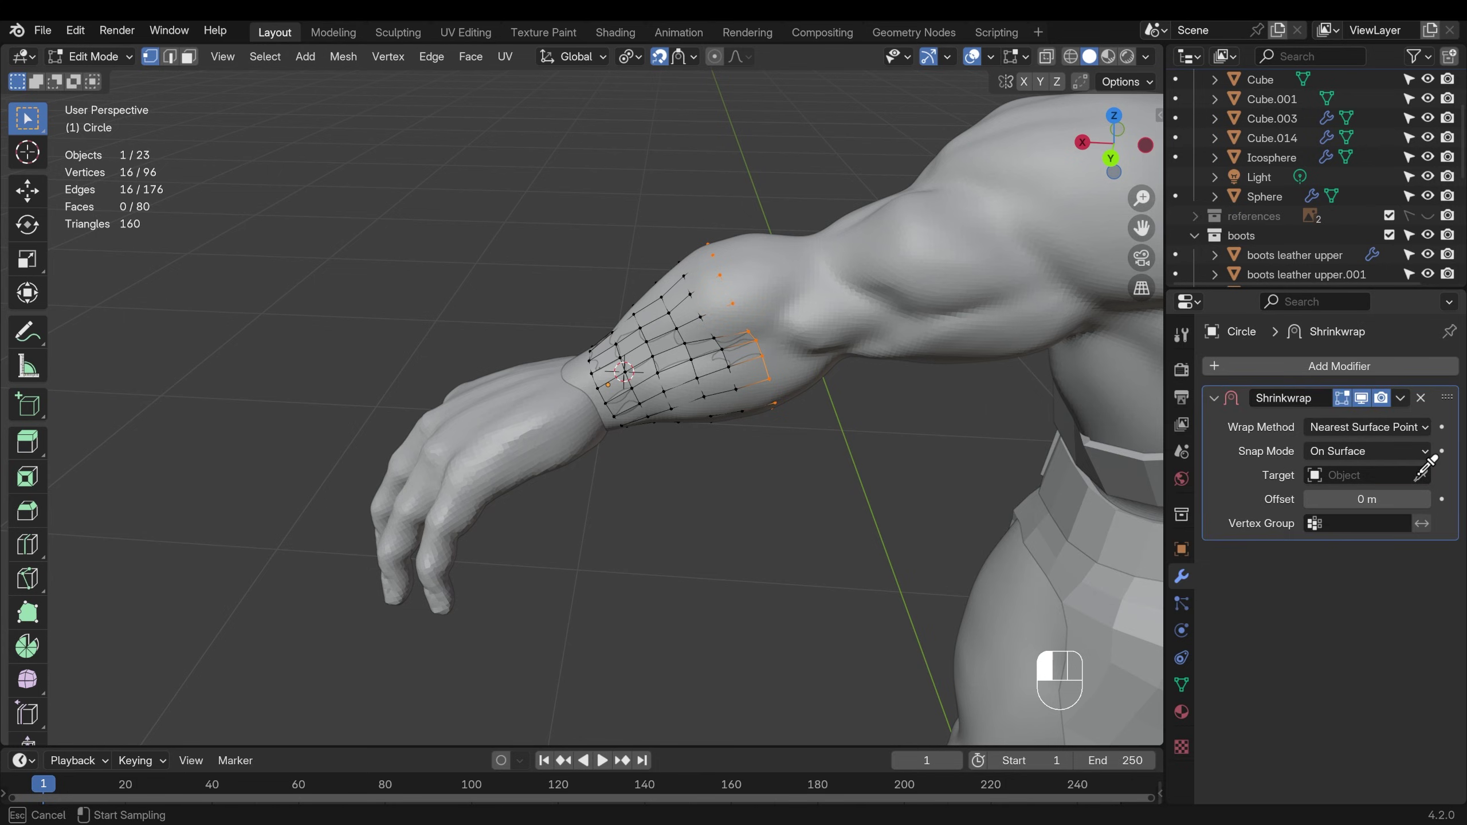
click(894, 264)
click(1376, 452)
click(1348, 560)
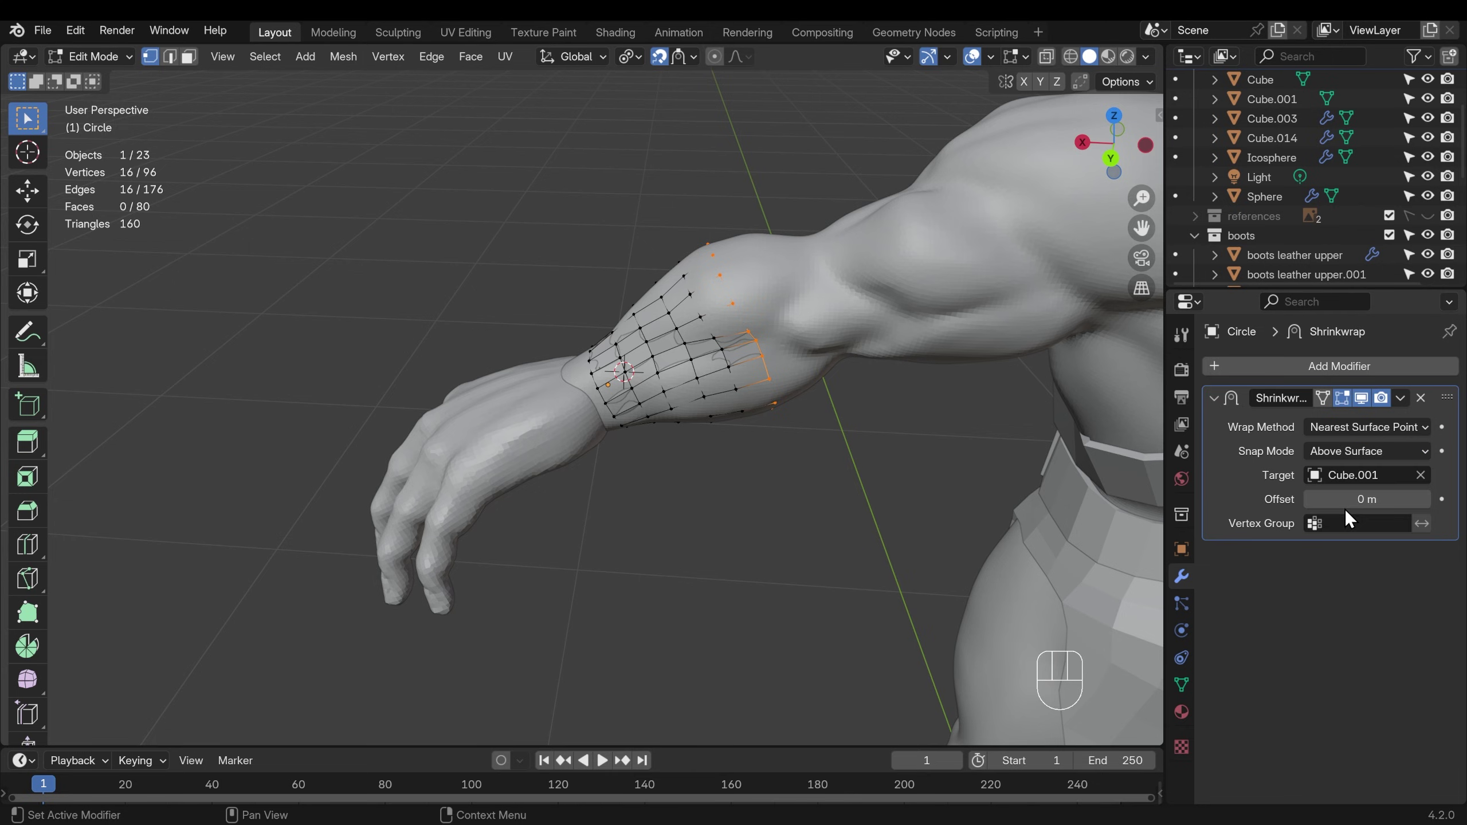
text(.005)
key(Return)
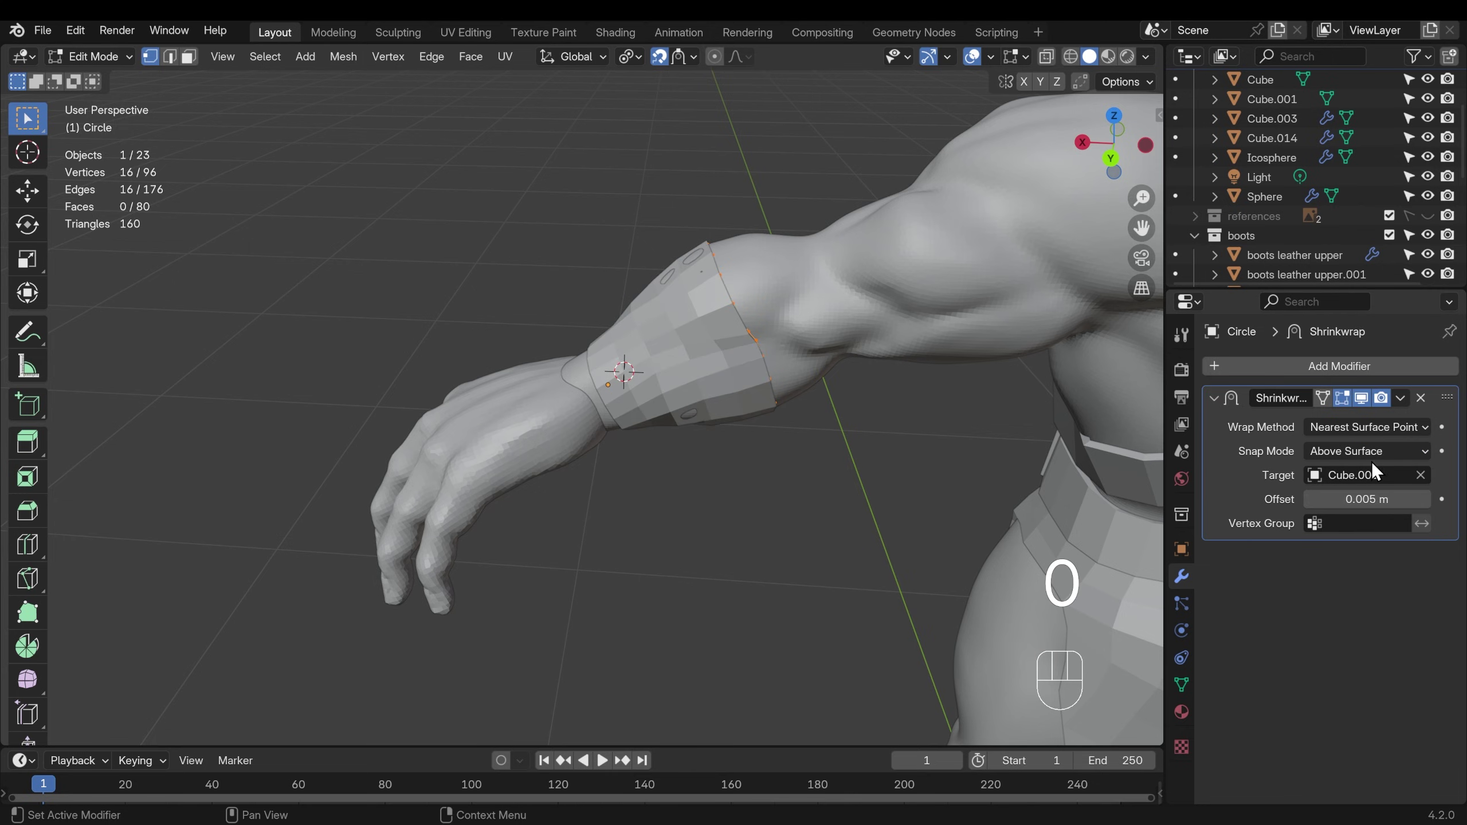
Extrude rings past the elbow and slide their vertices into place.
middle_drag(595, 415, 786, 410)
key(e)
key(e)
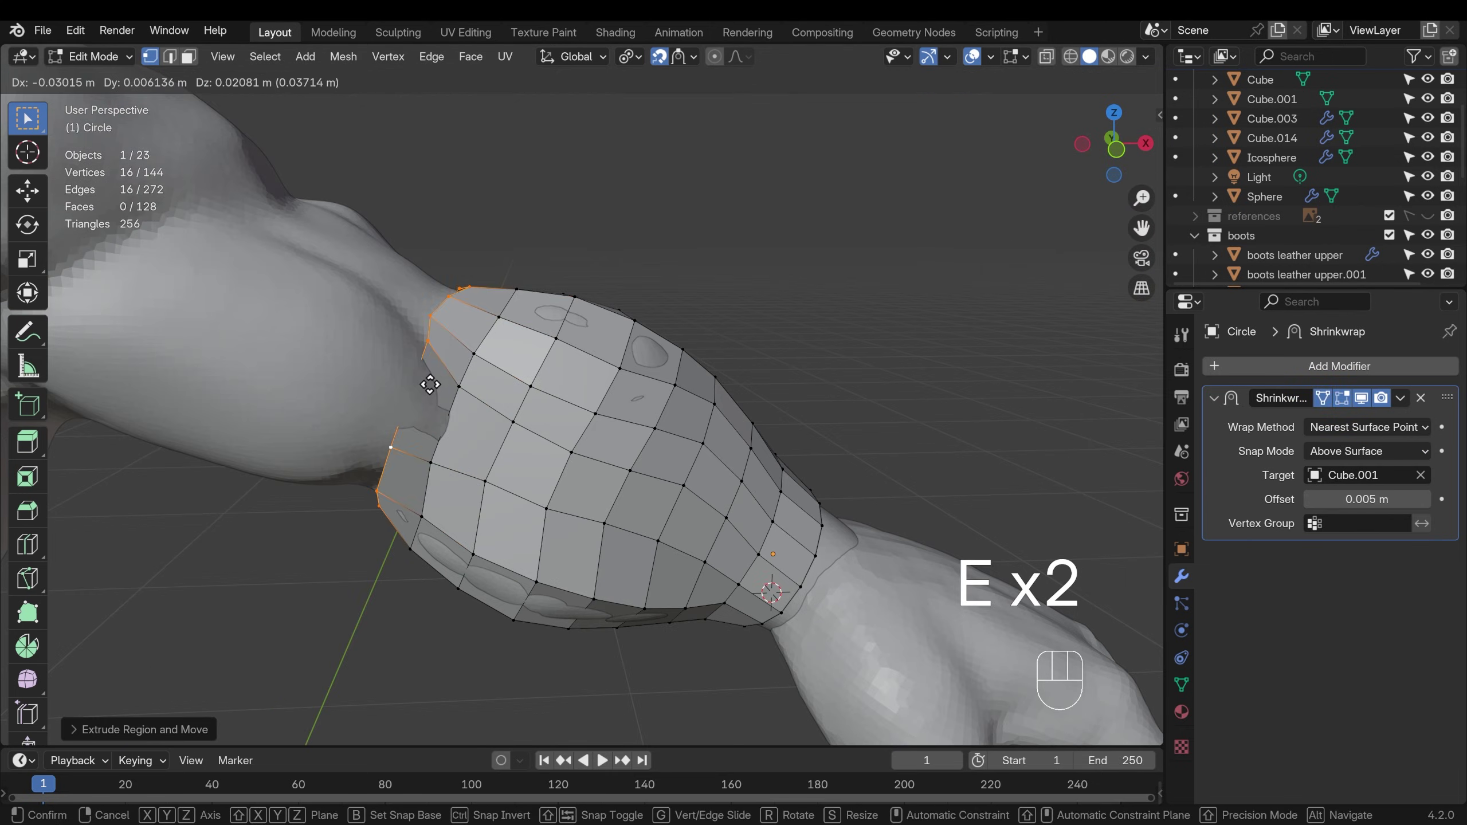
key(g)
key(g)
key(g)
click(407, 432)
mouse_move(412, 429)
middle_down()
mouse_move(485, 383)
mouse_move(109, 379)
middle_up()
alt+click(487, 379)
key(e)
Extrude another ring up the upper arm and adjust vertices to follow the muscles.
key(g)
key(g)
click(715, 335)
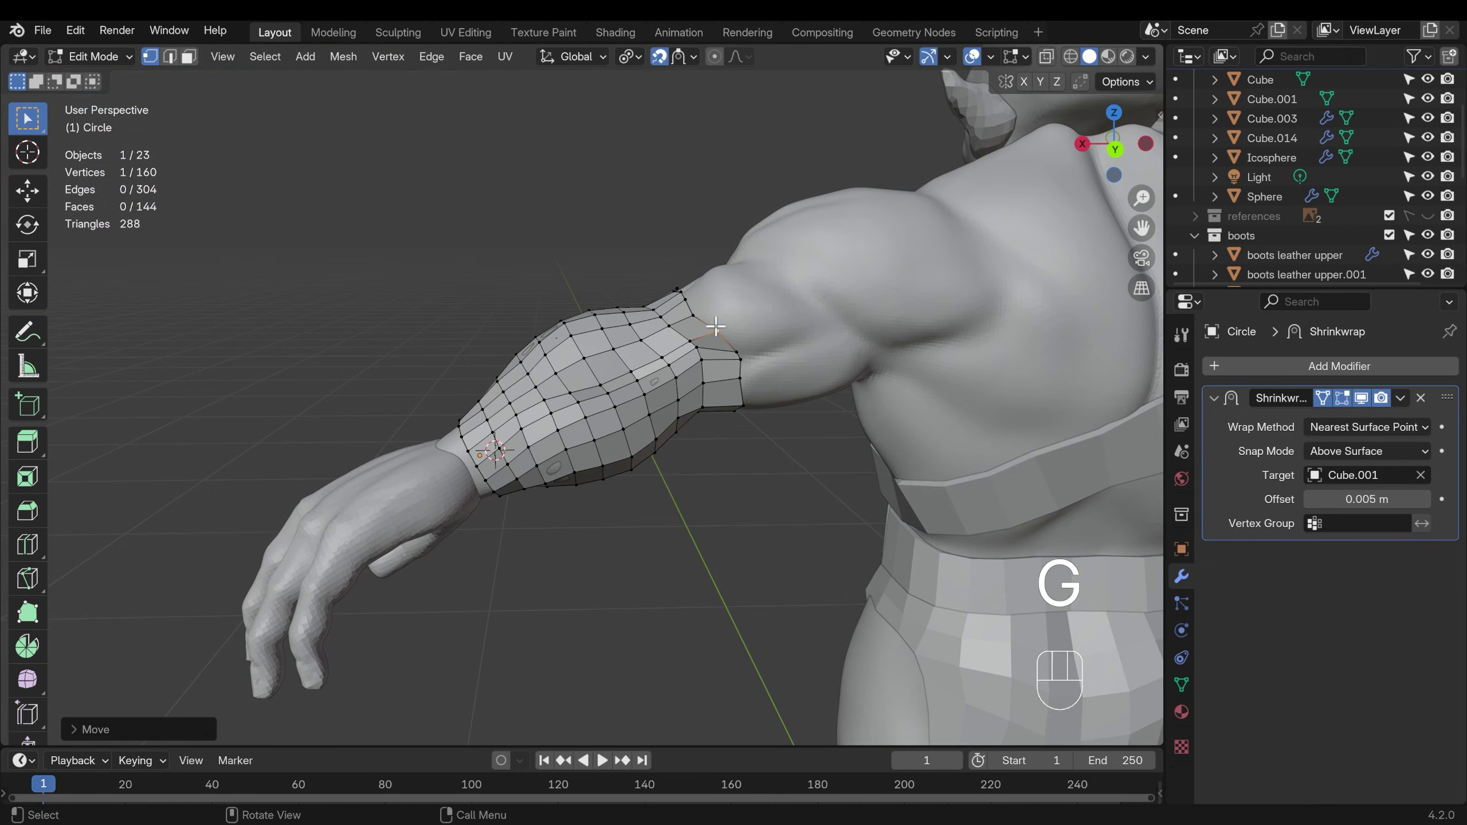
key(e)
click(769, 334)
key(e)
key(e)
key(g)
key(g)
key(g)
key(g)
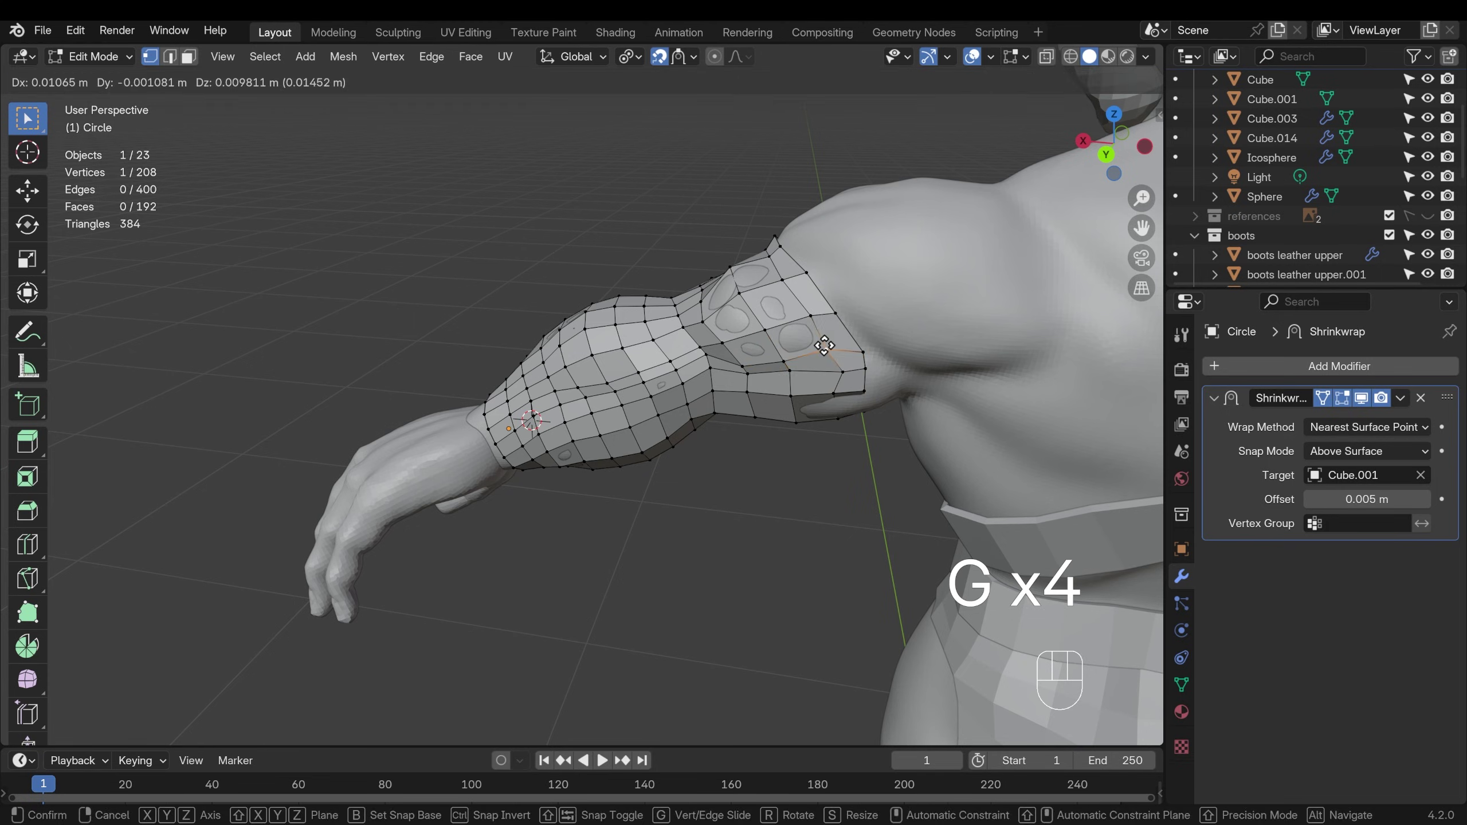
key(g)
click(842, 381)
key(g)
key(g)
key(g)
key(g)
key(g)
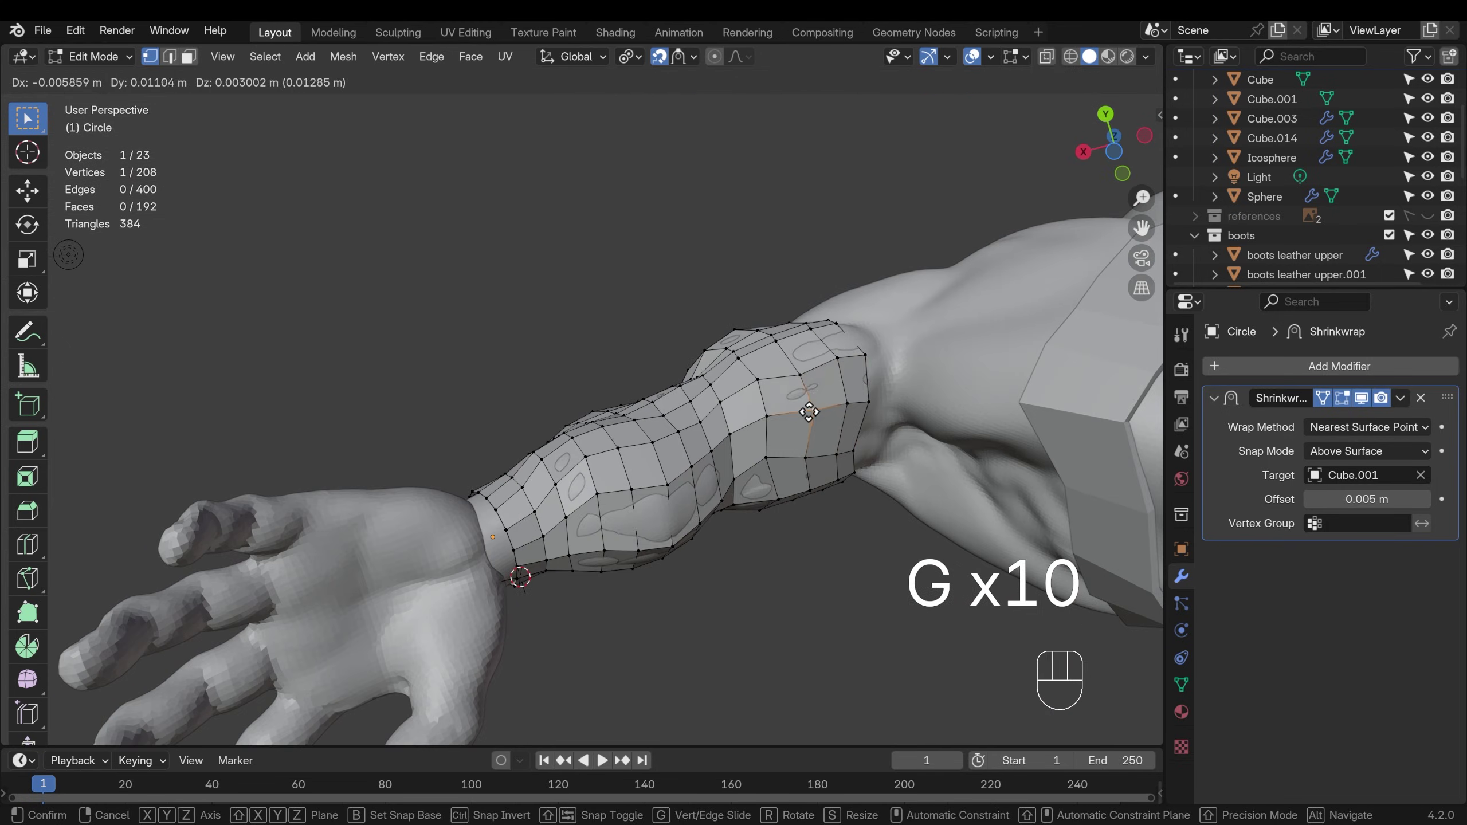